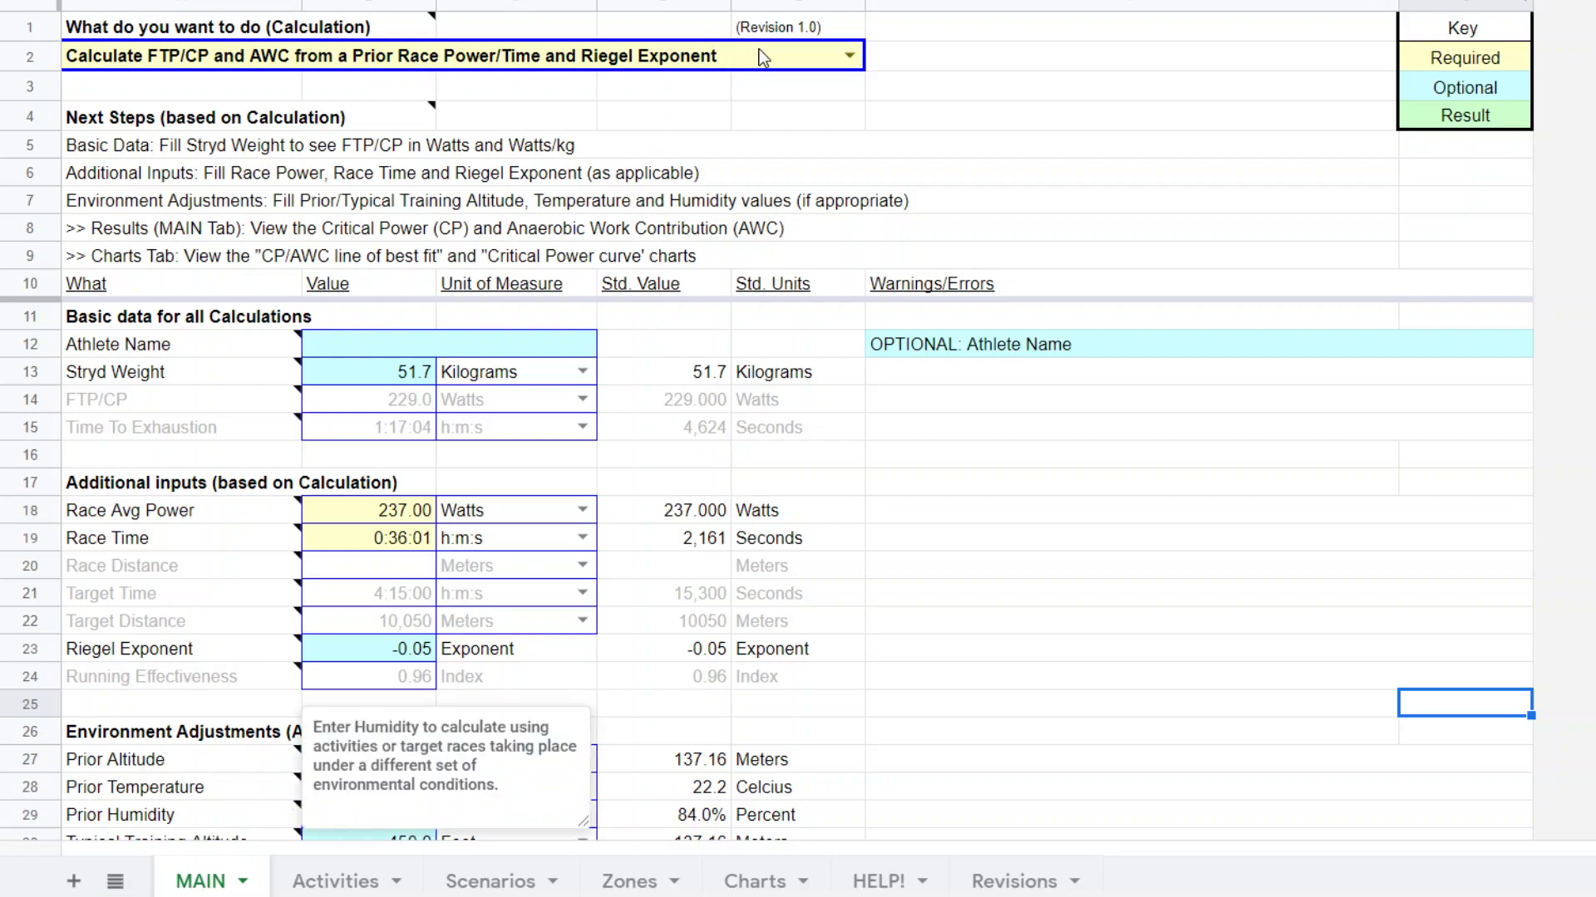
# Choose 'Calculate Riegel Exponent using up to 10 completed Activities (and optionally FTP/CP)' in the row 2 dropdown.
pyautogui.moveTo(121, 31)
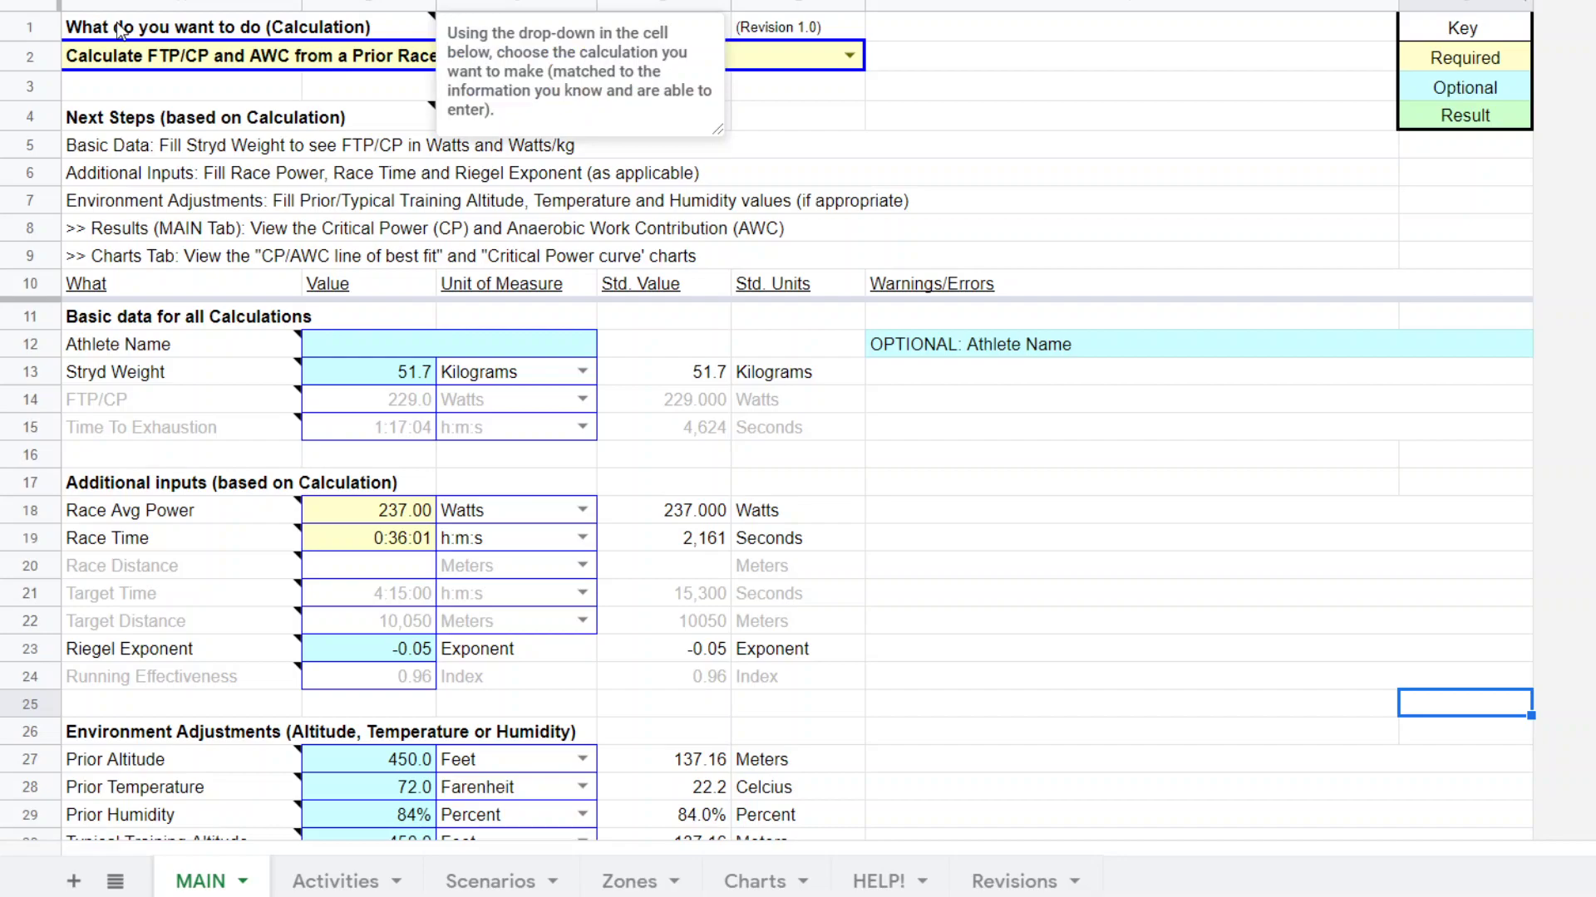
pyautogui.click(850, 56)
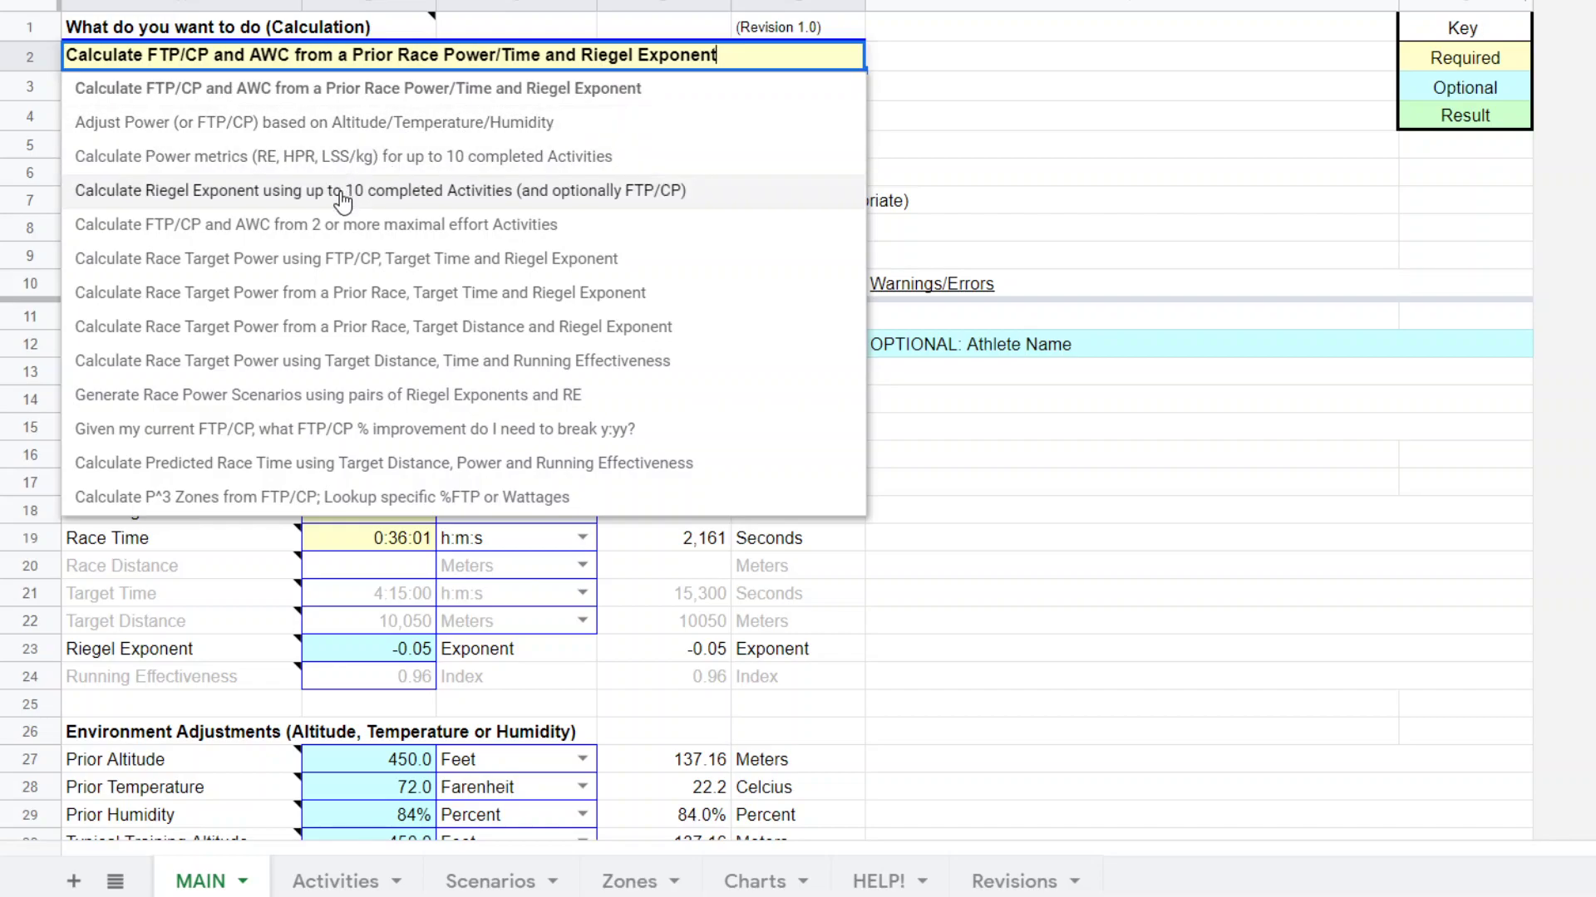
pyautogui.click(171, 193)
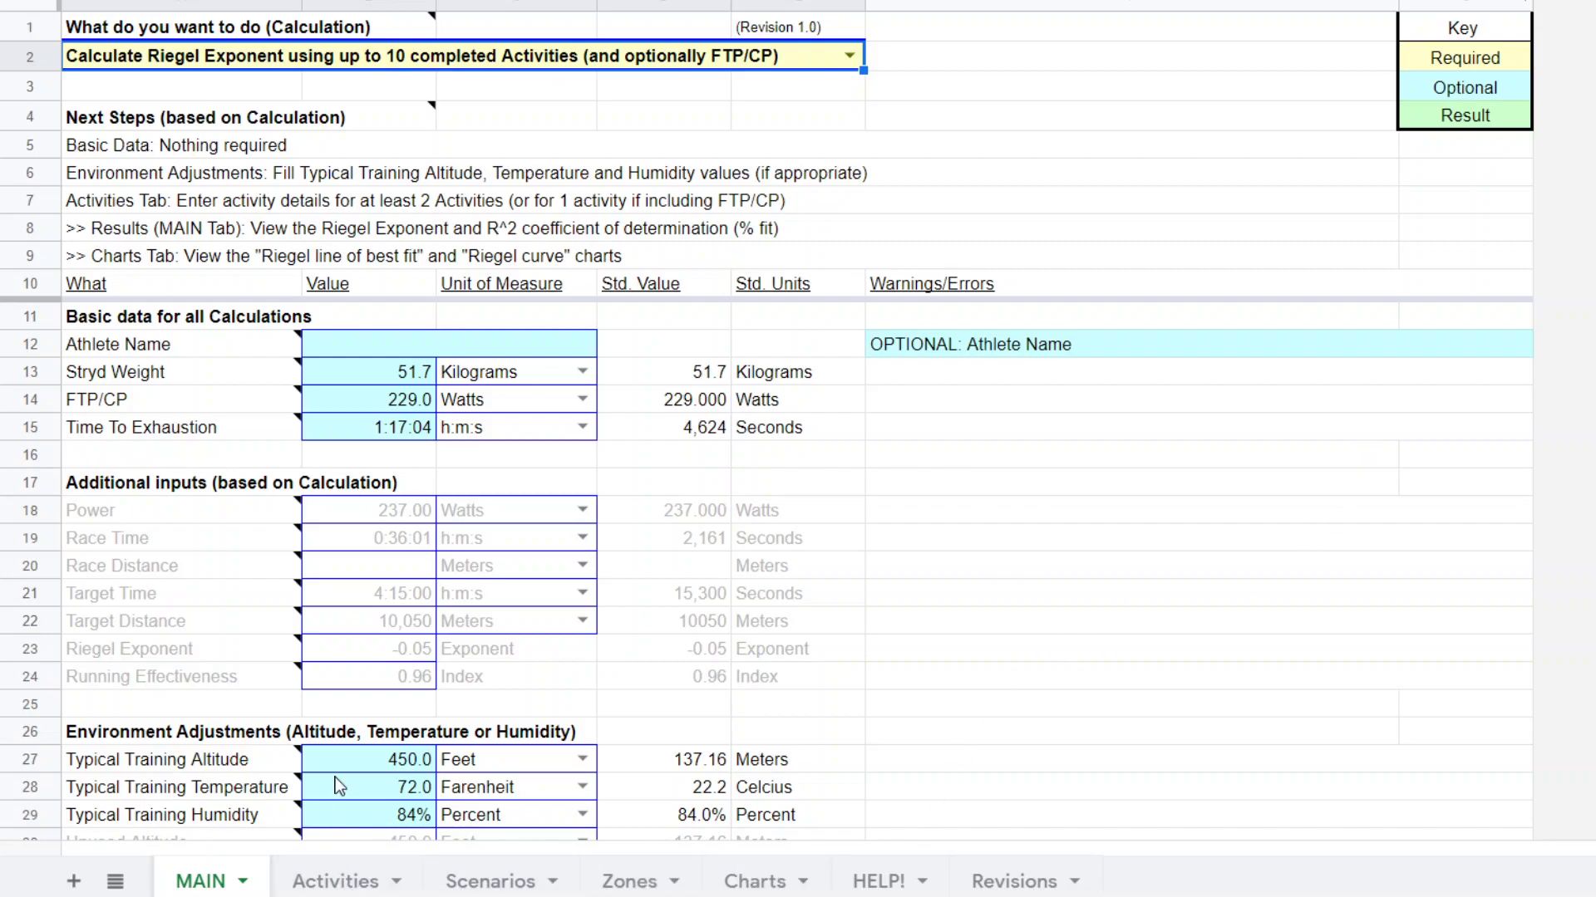
pyautogui.click(345, 879)
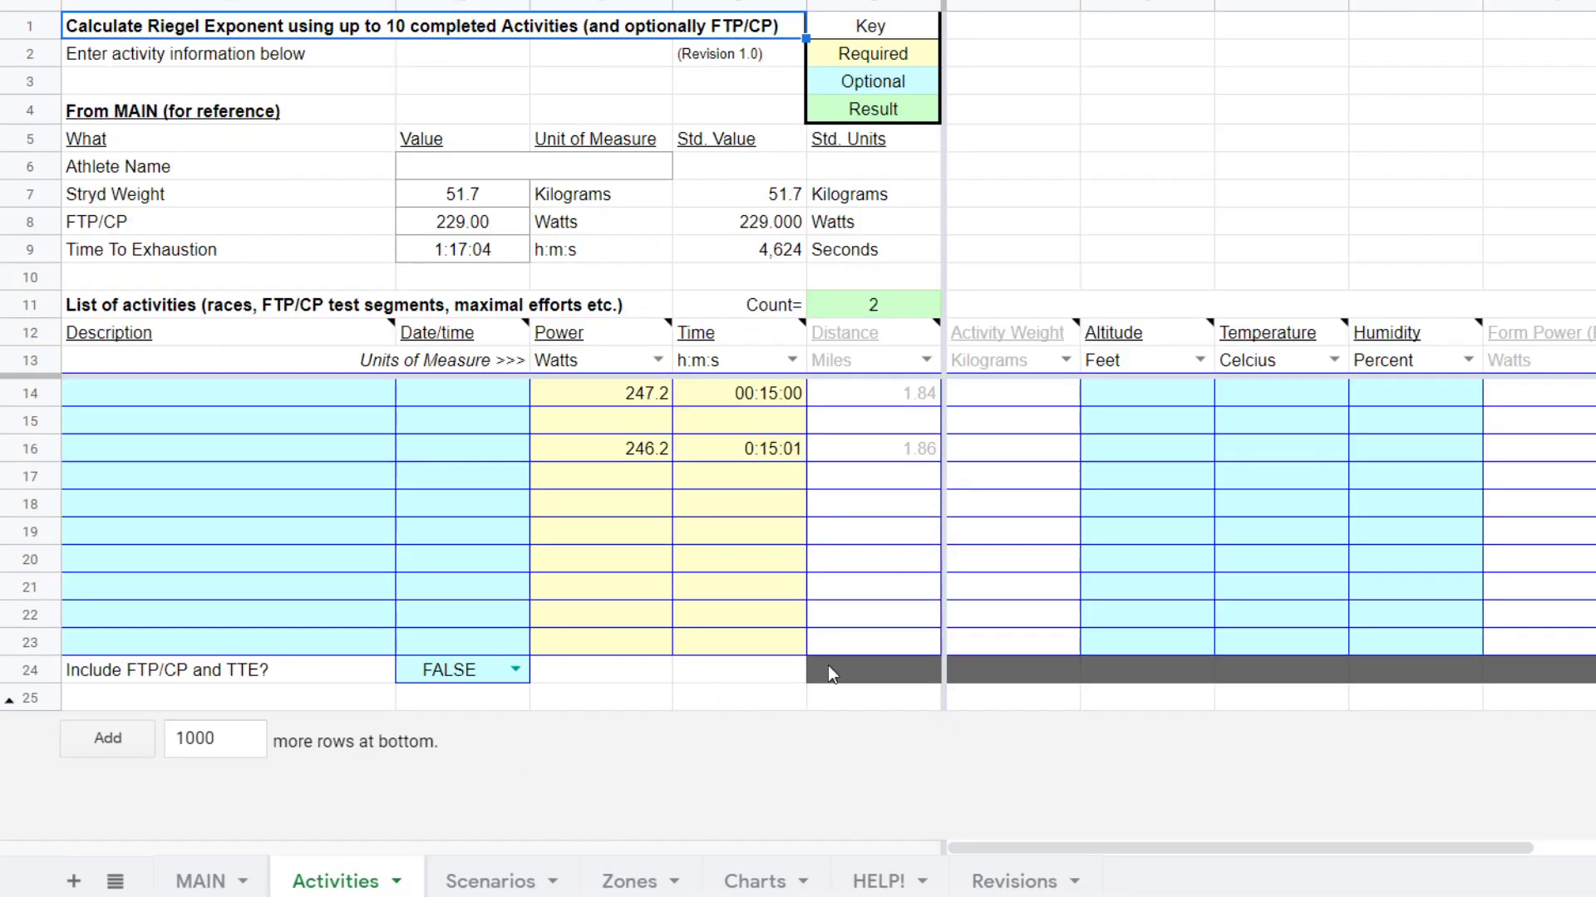
pyautogui.click(208, 879)
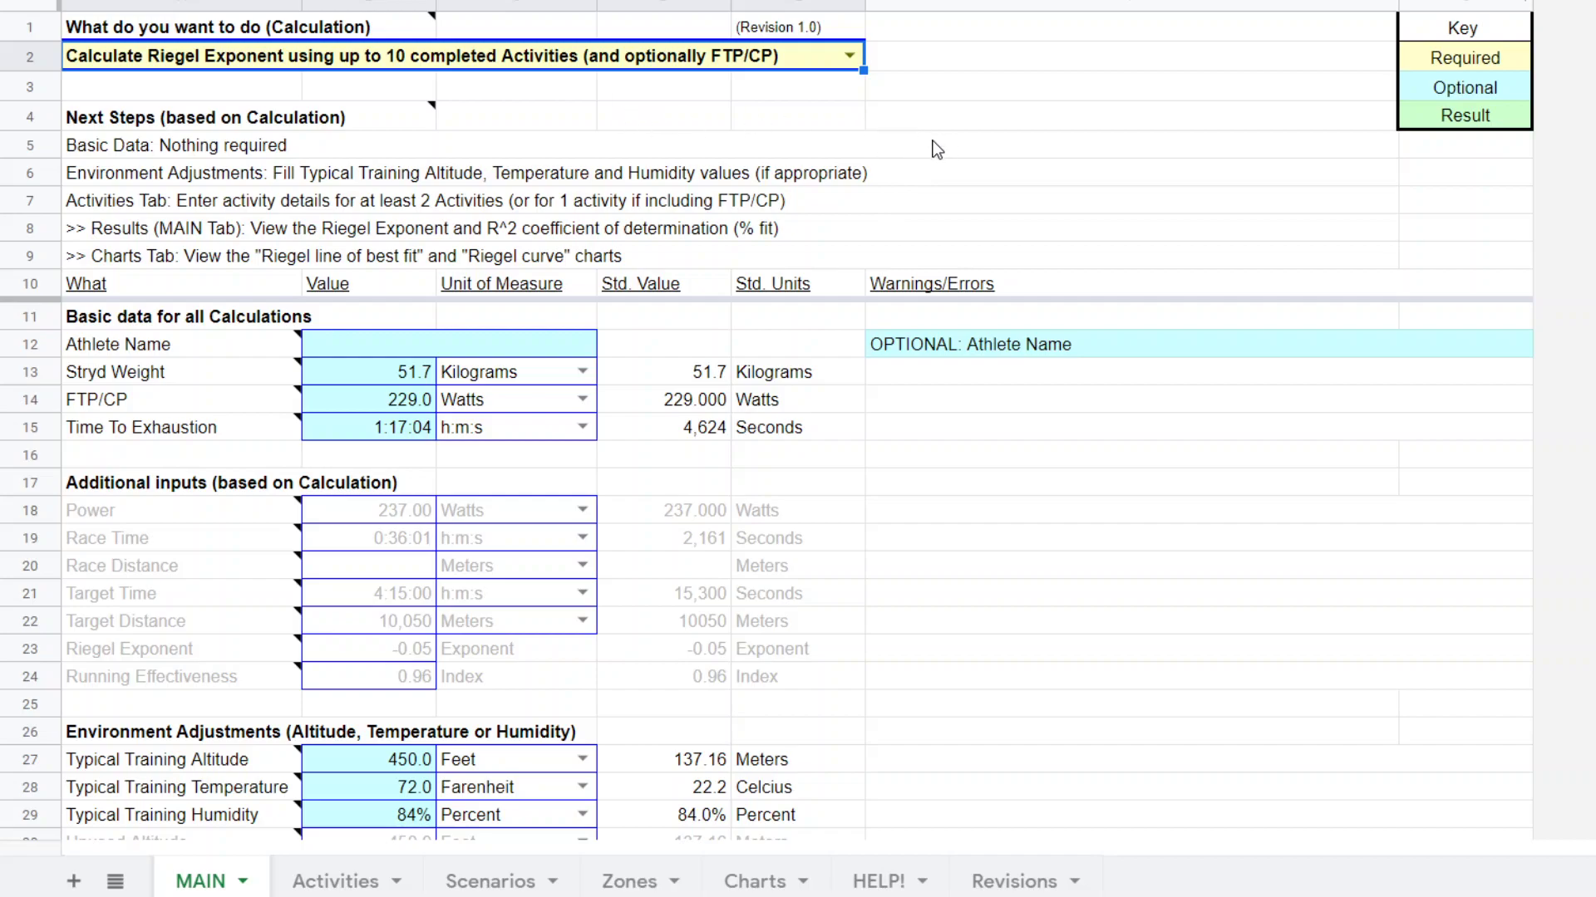
# Choose 'Calculate FTP/CP and AWC from a Prior Race Power/Time and Riegel Exponent' in the row 2 dropdown.
pyautogui.click(849, 56)
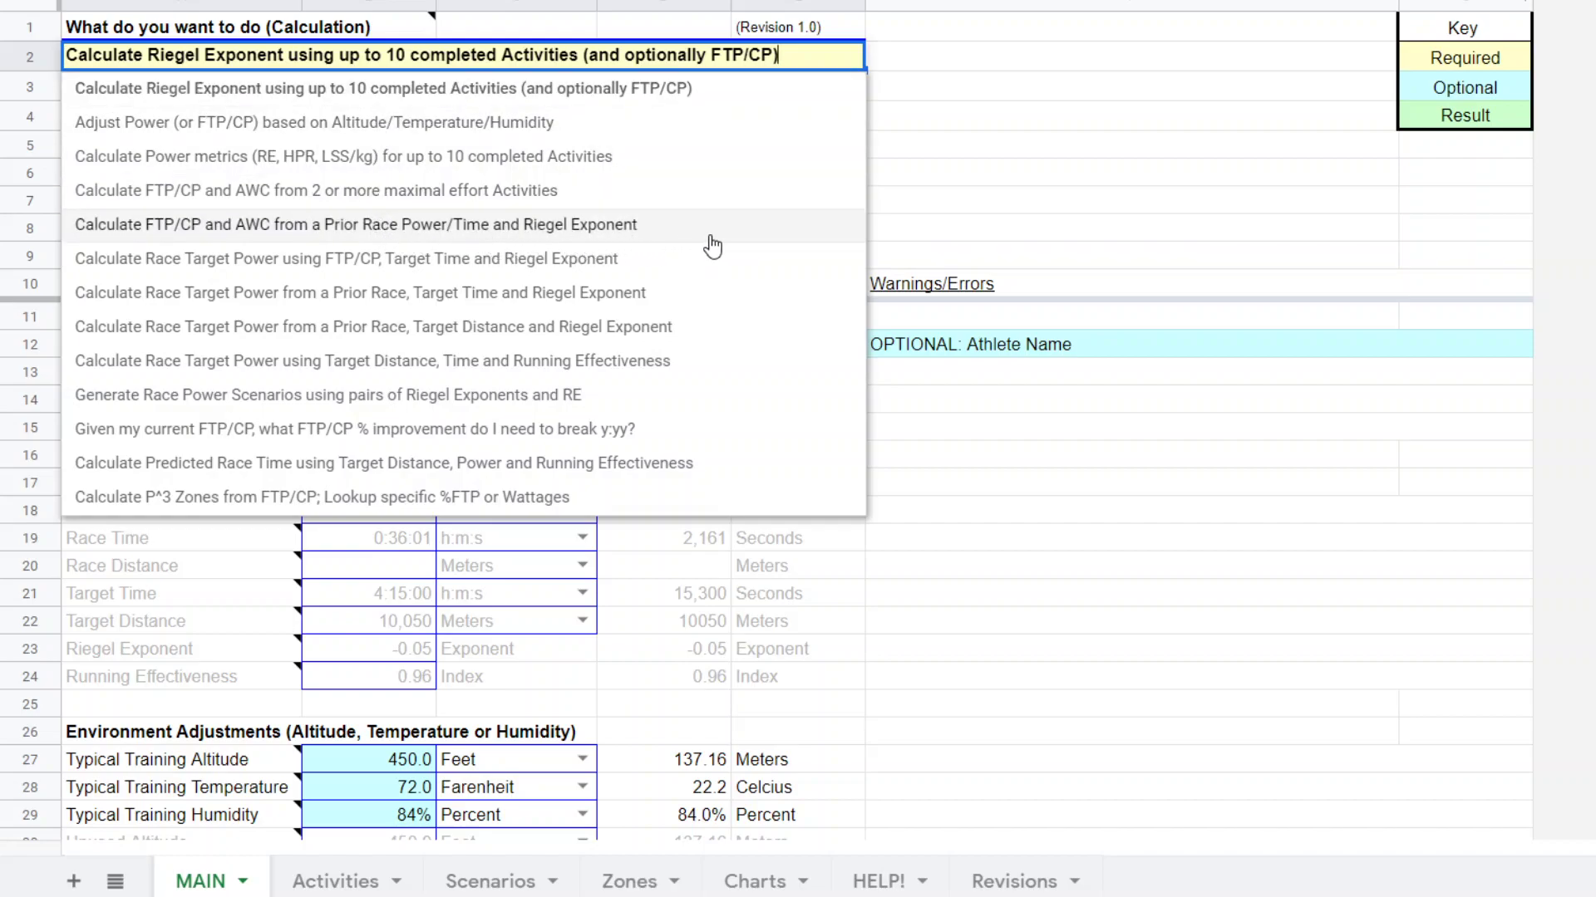
pyautogui.click(658, 231)
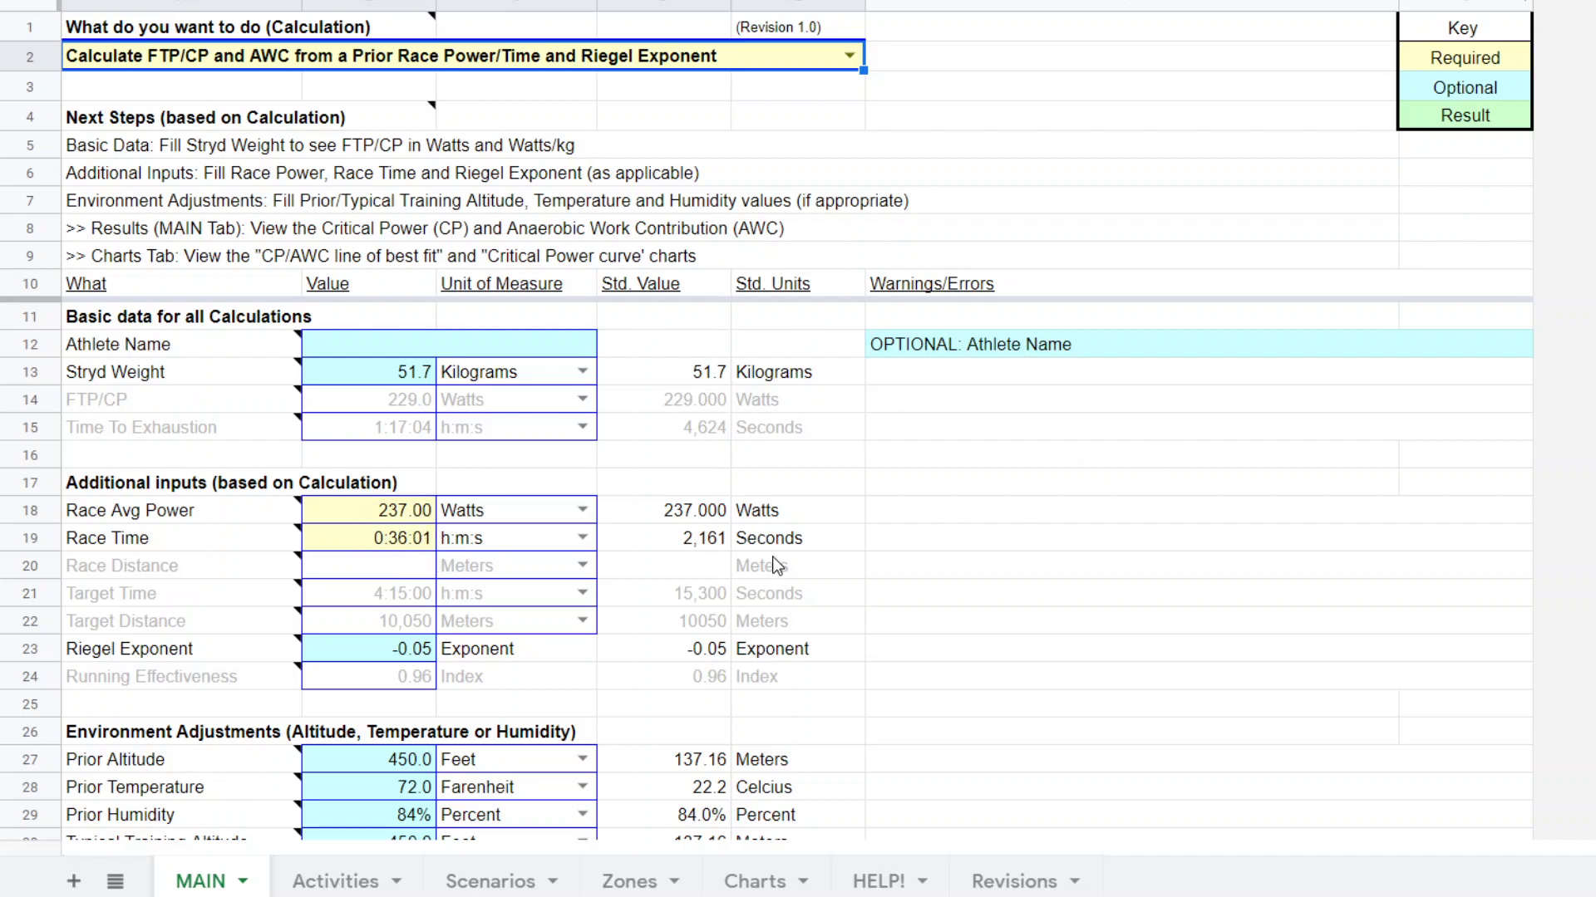
pyautogui.moveTo(192, 522)
pyautogui.scroll(-3, 506, 619)
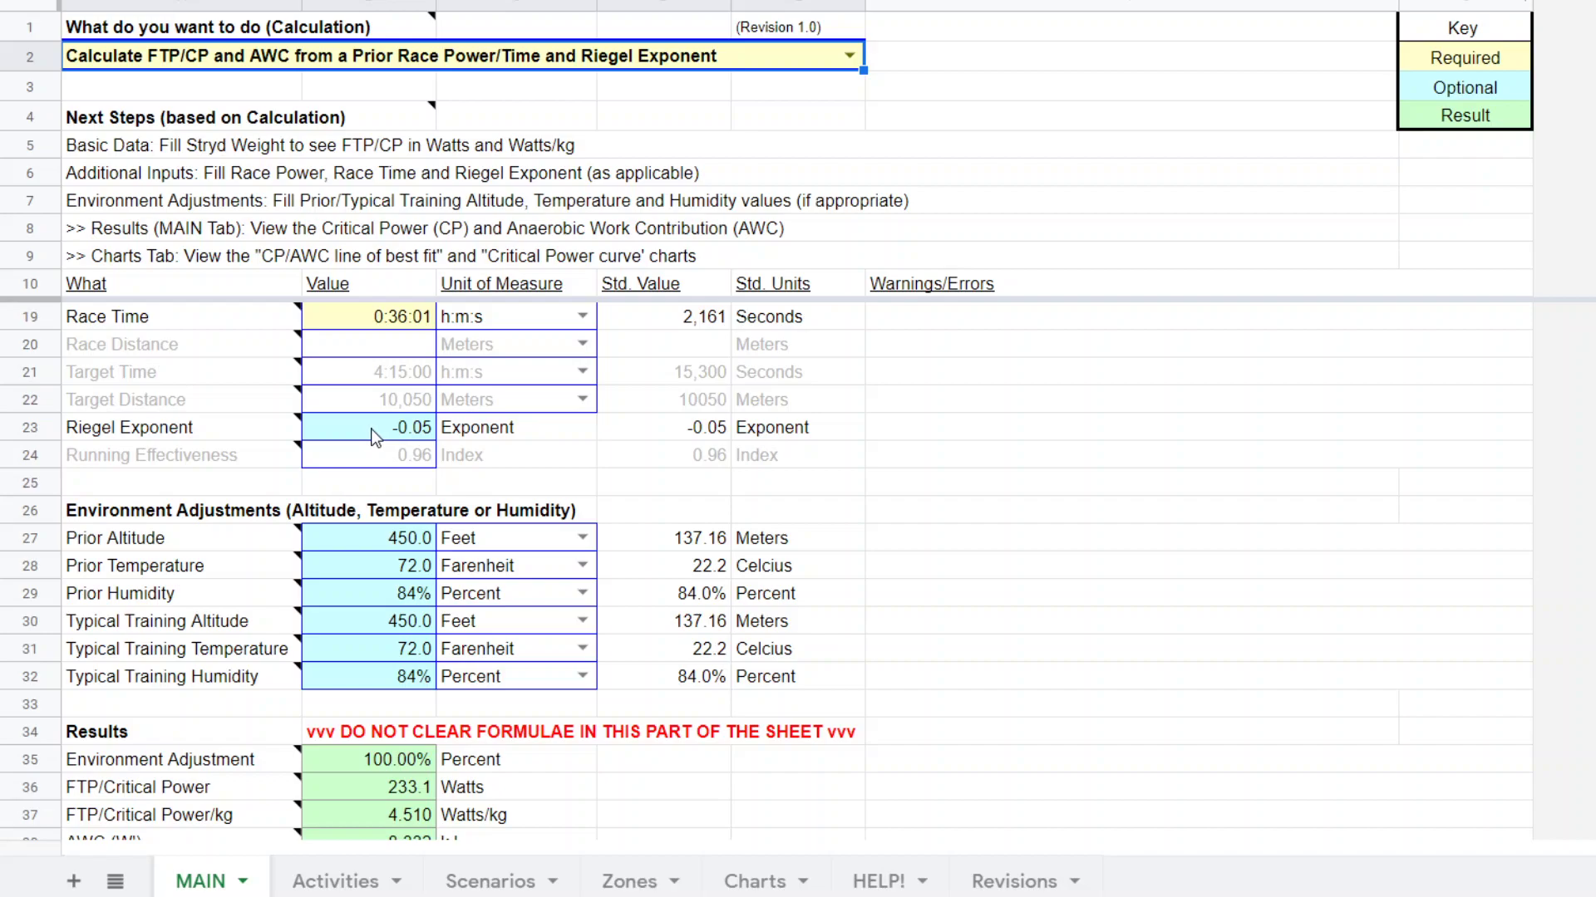
pyautogui.scroll(2, 498, 466)
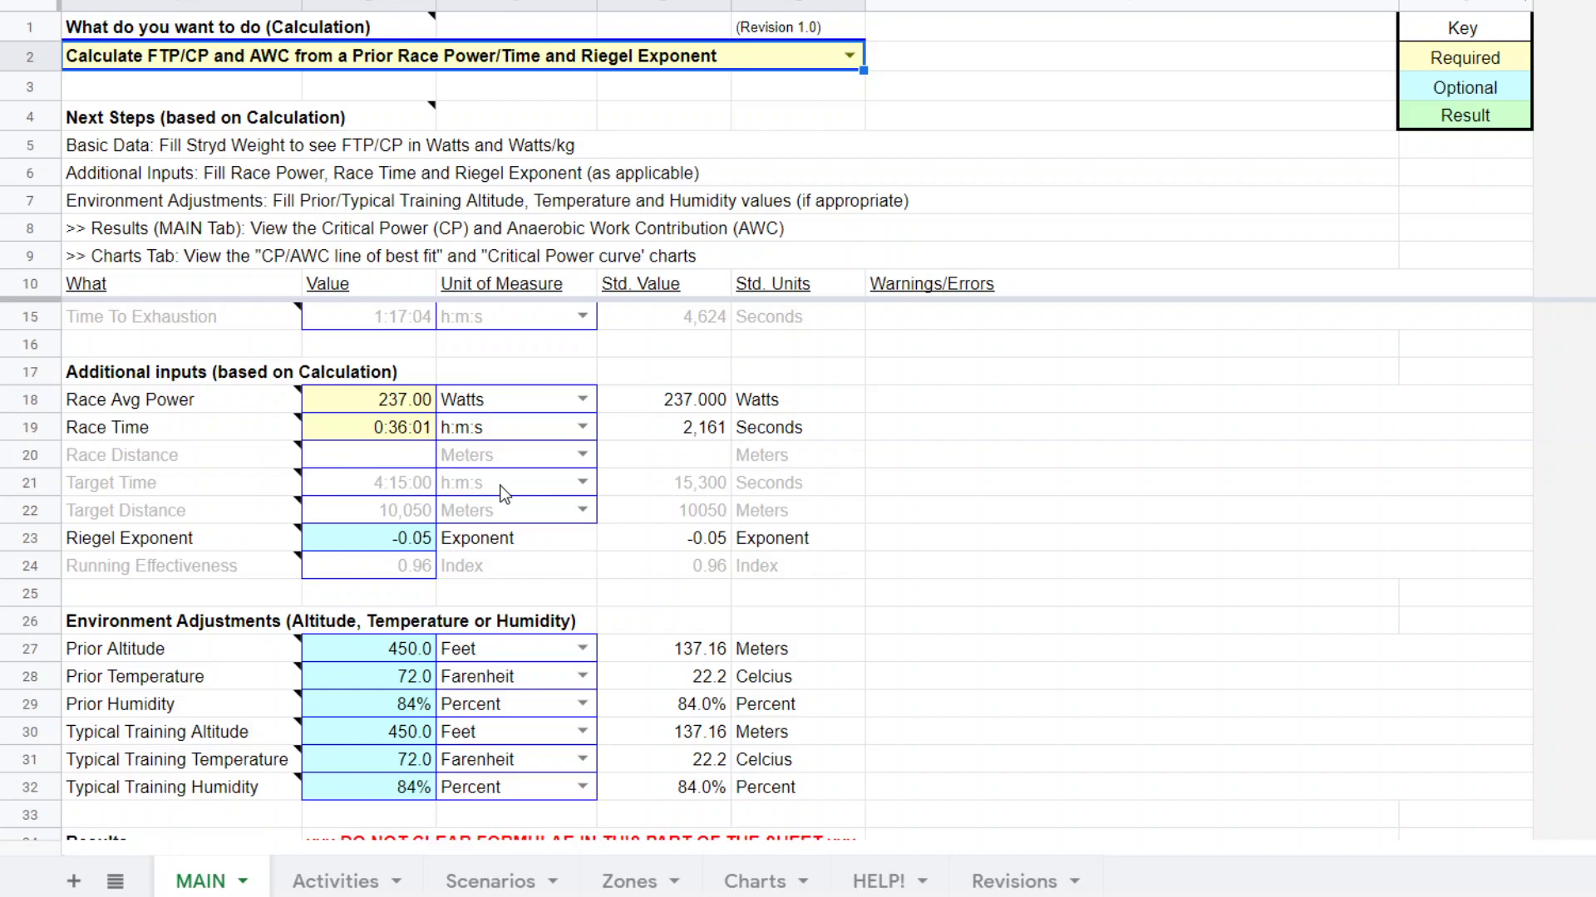
pyautogui.scroll(-1, 502, 492)
pyautogui.scroll(1, 424, 463)
pyautogui.click(426, 535)
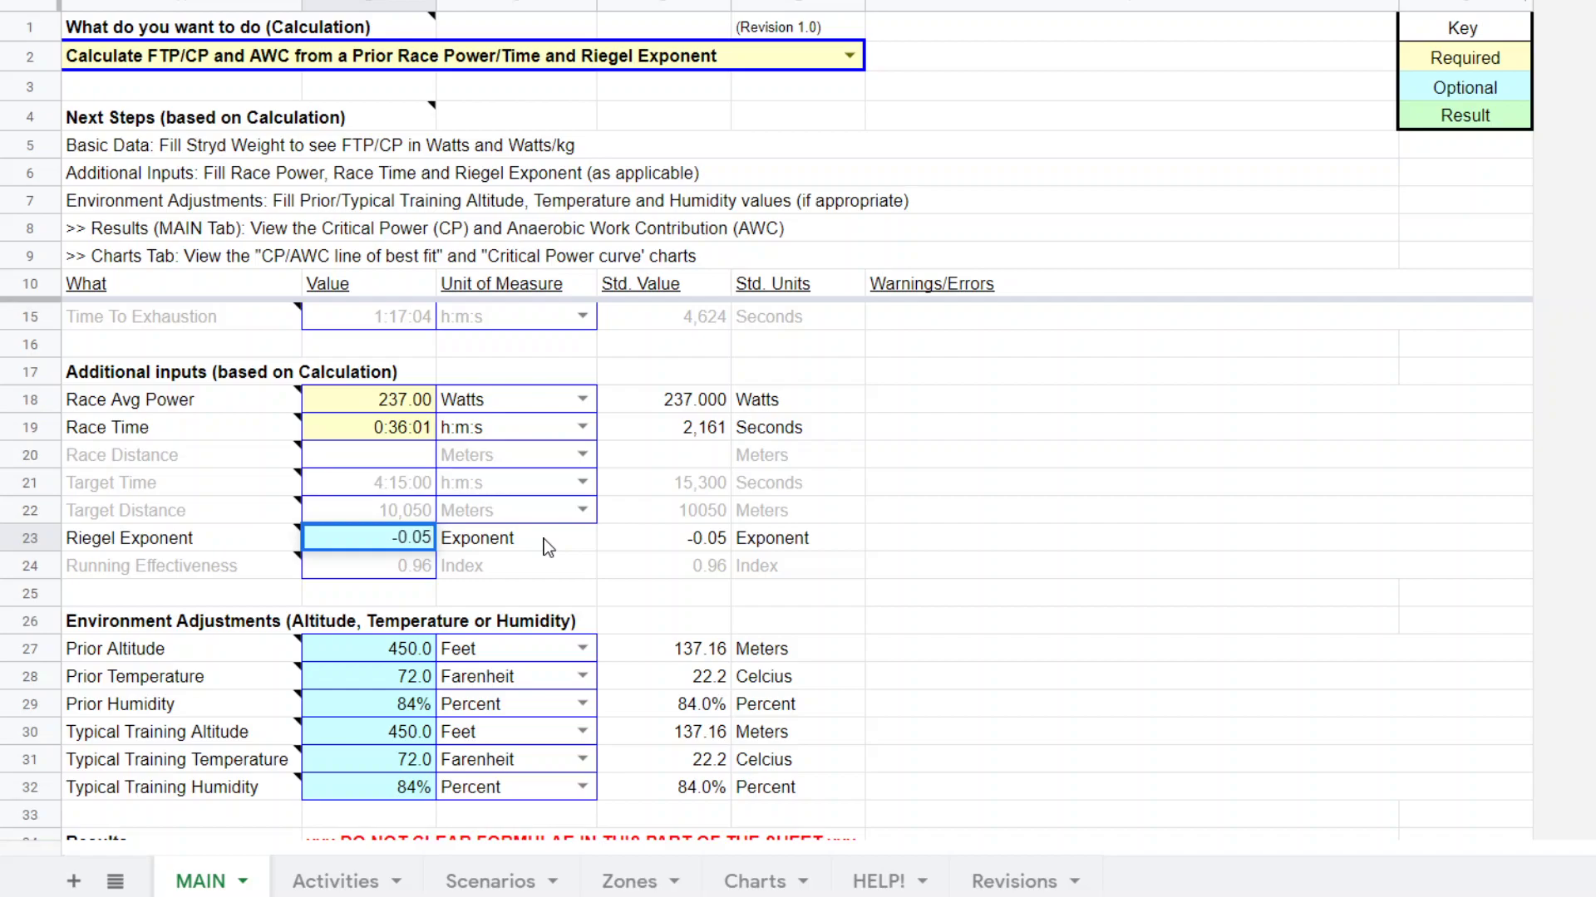
pyautogui.moveTo(293, 428)
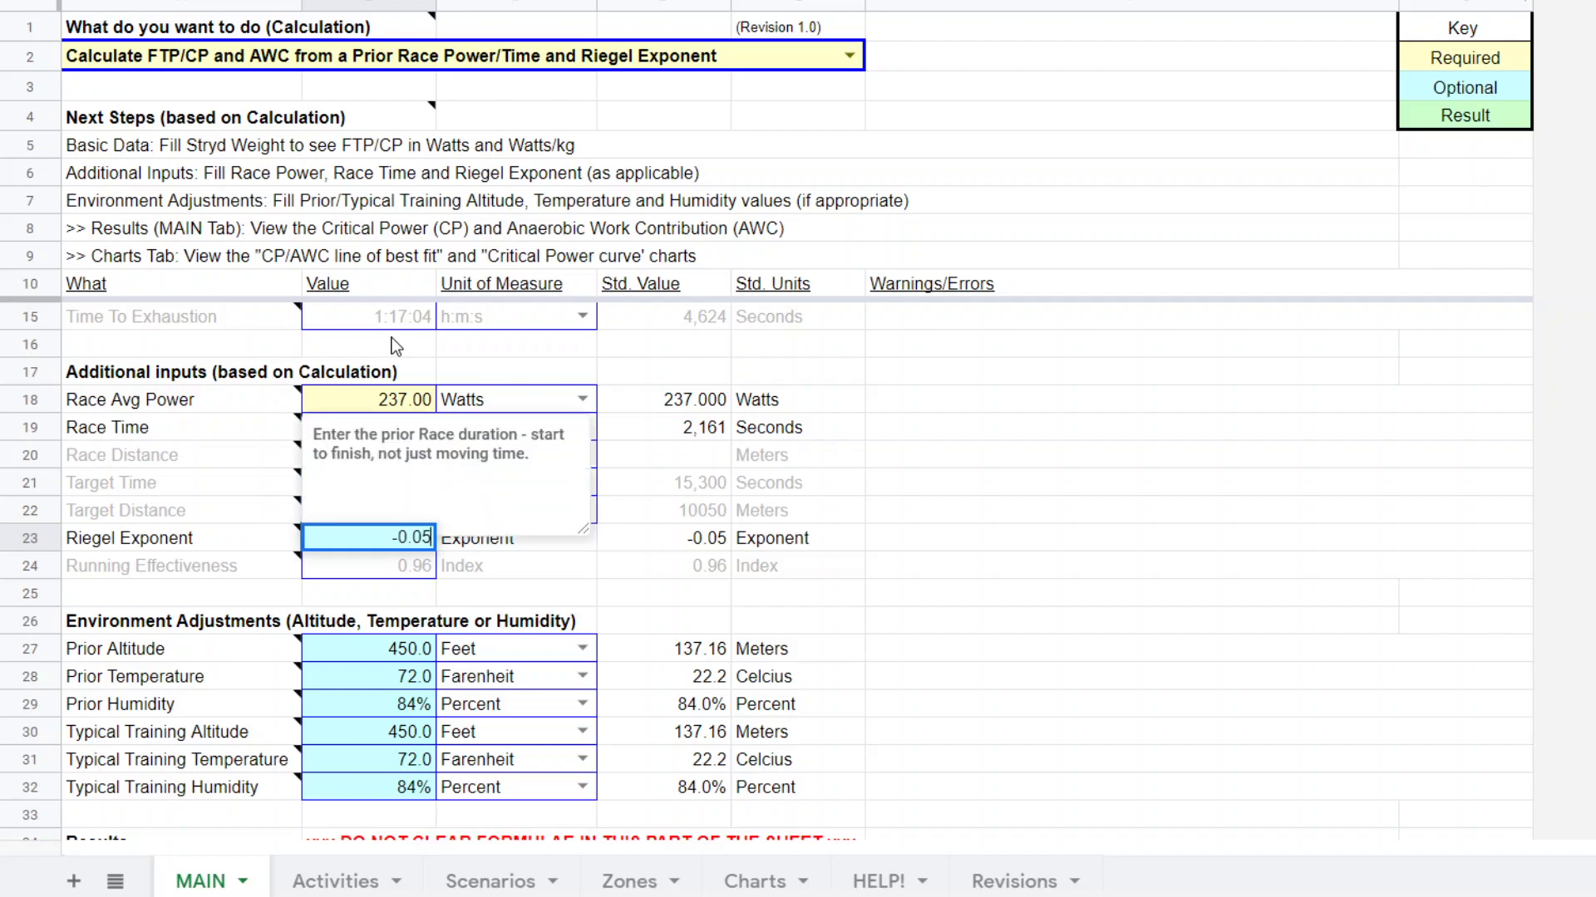
pyautogui.click(995, 540)
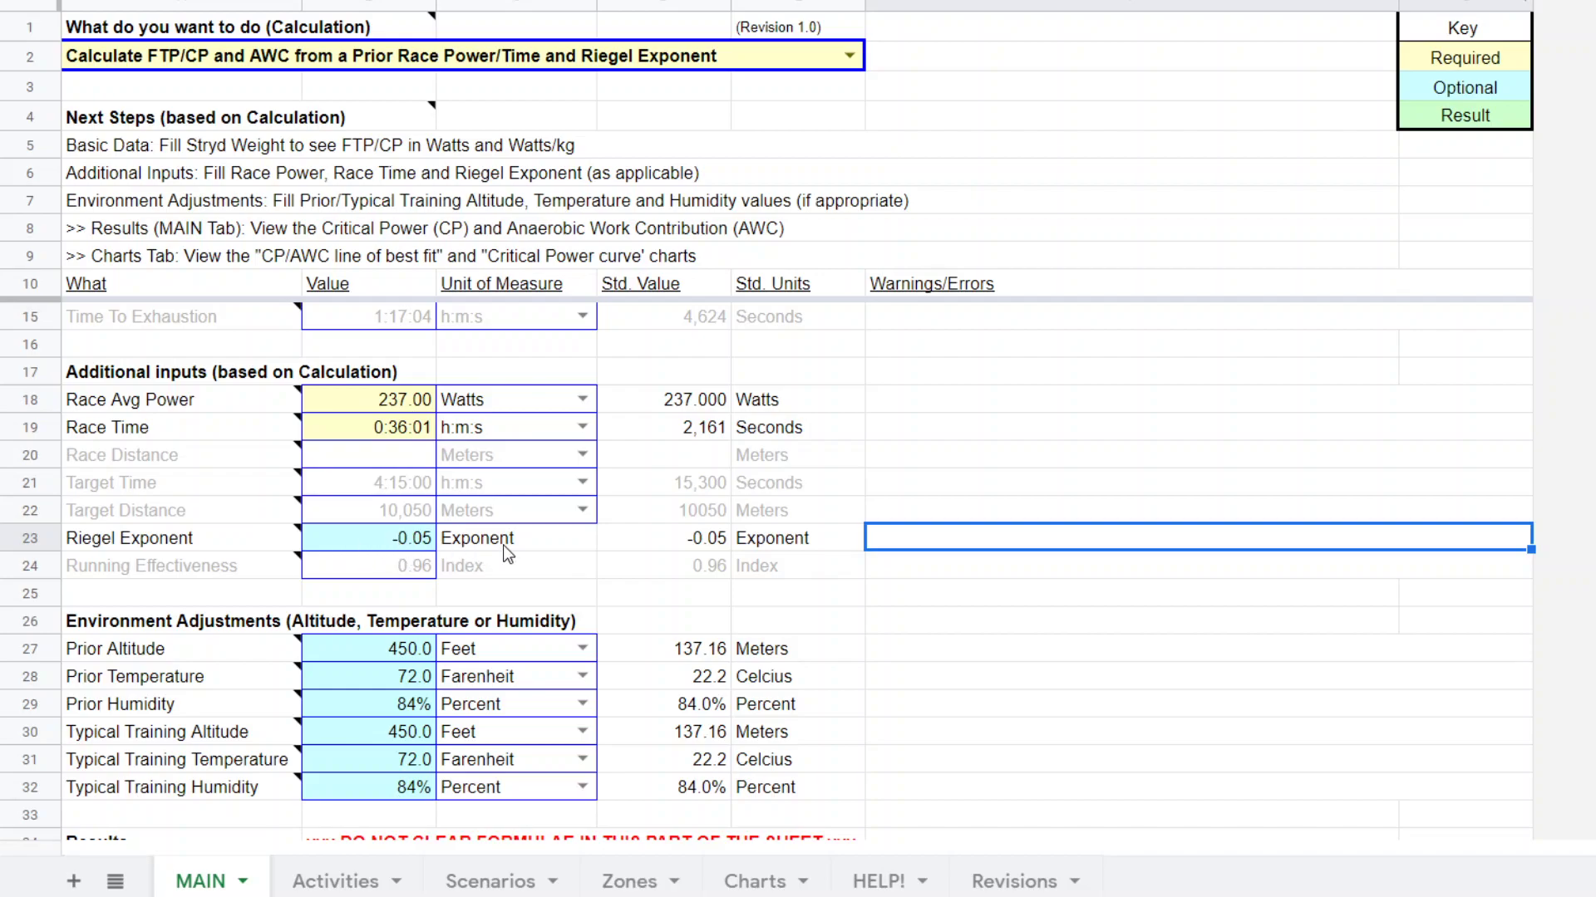
pyautogui.scroll(-2, 503, 547)
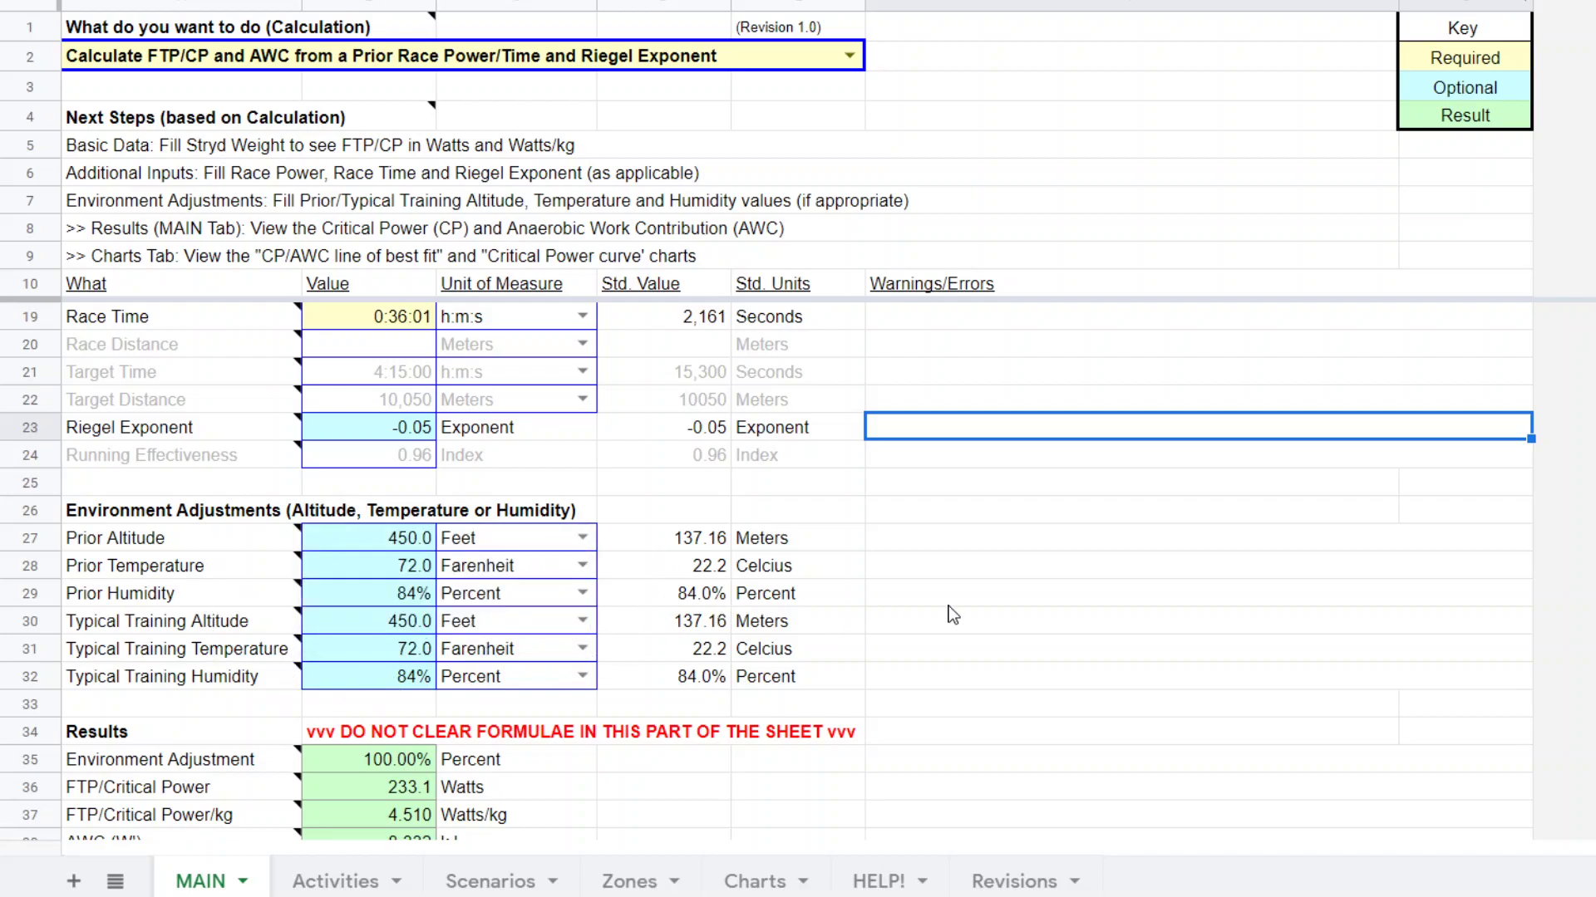
pyautogui.scroll(-3, 969, 619)
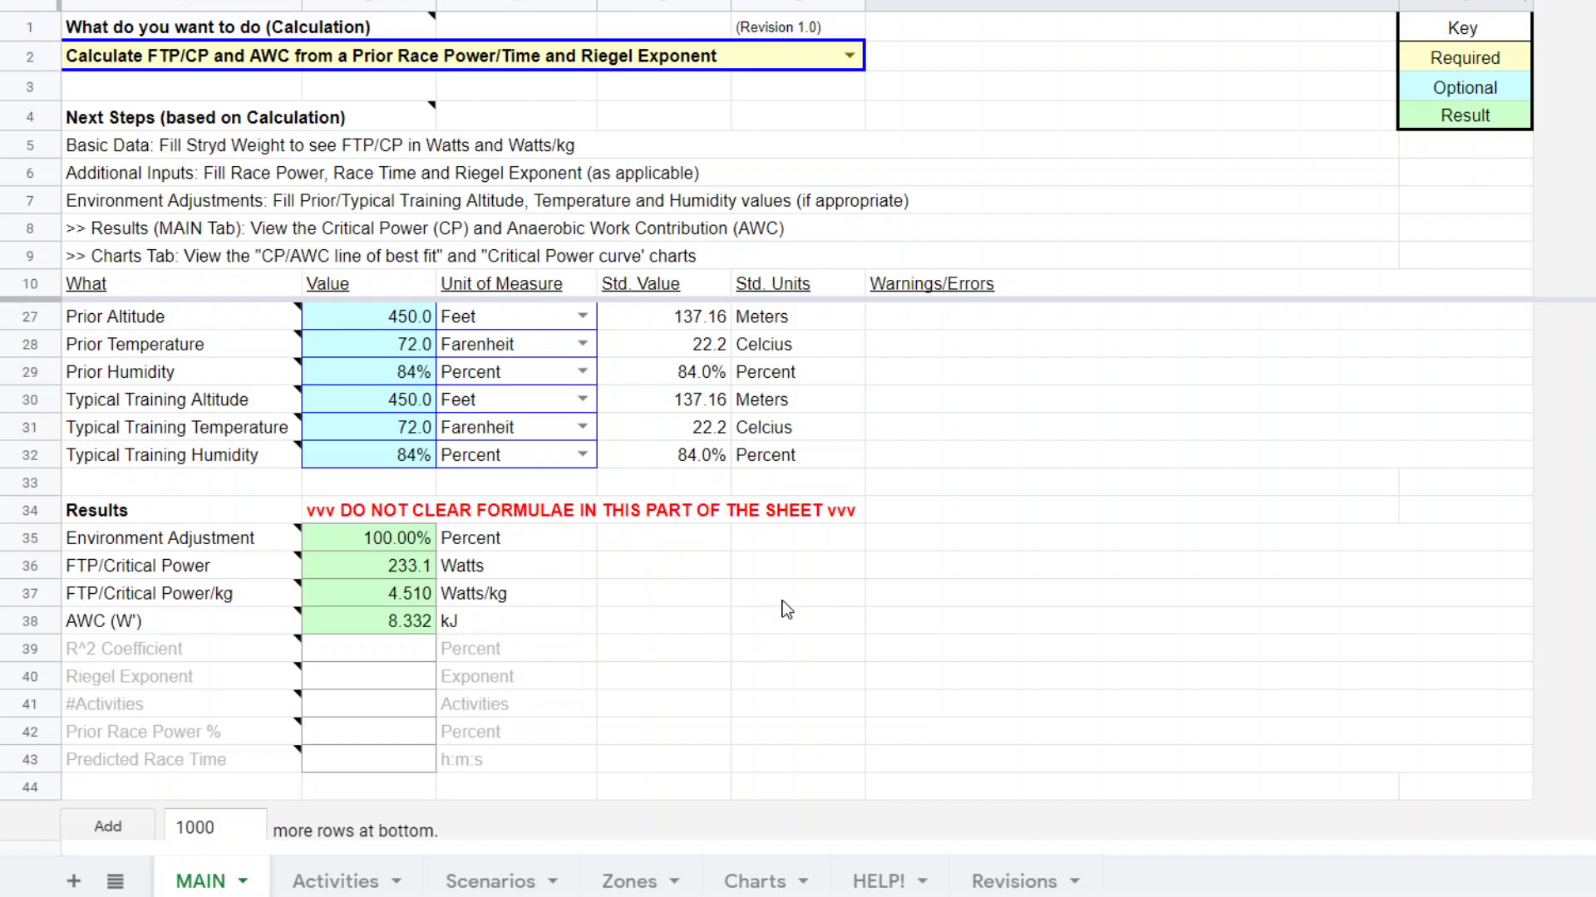
pyautogui.scroll(4, 805, 600)
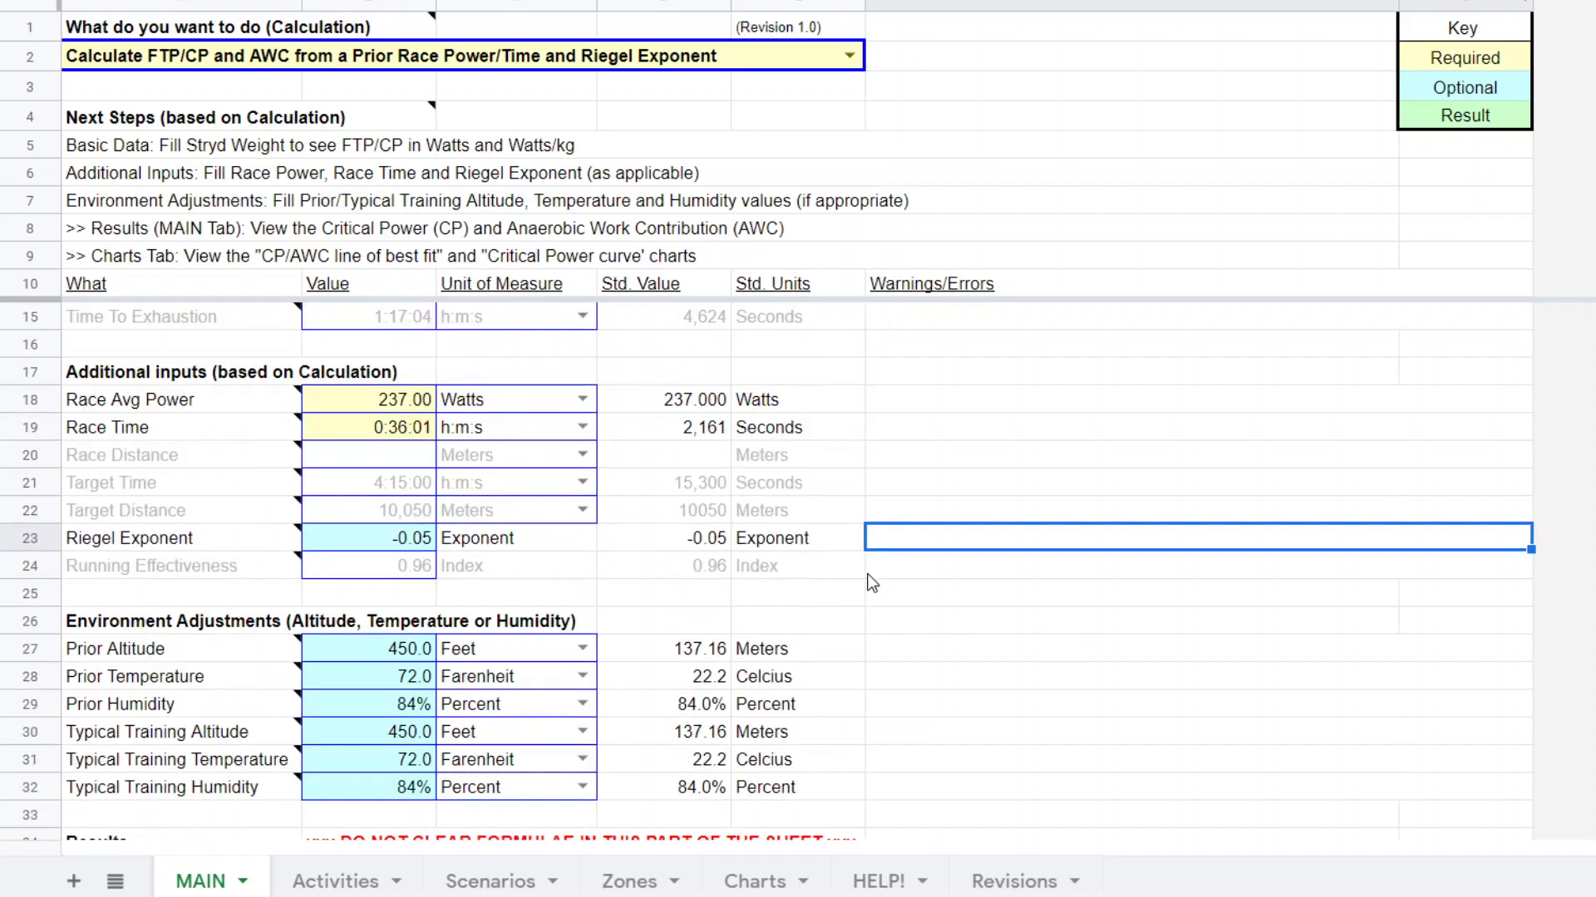
# Try a Riegel Exponent of -0.04 in B23 and review the resulting FTP/CP and AWC.
pyautogui.click(416, 541)
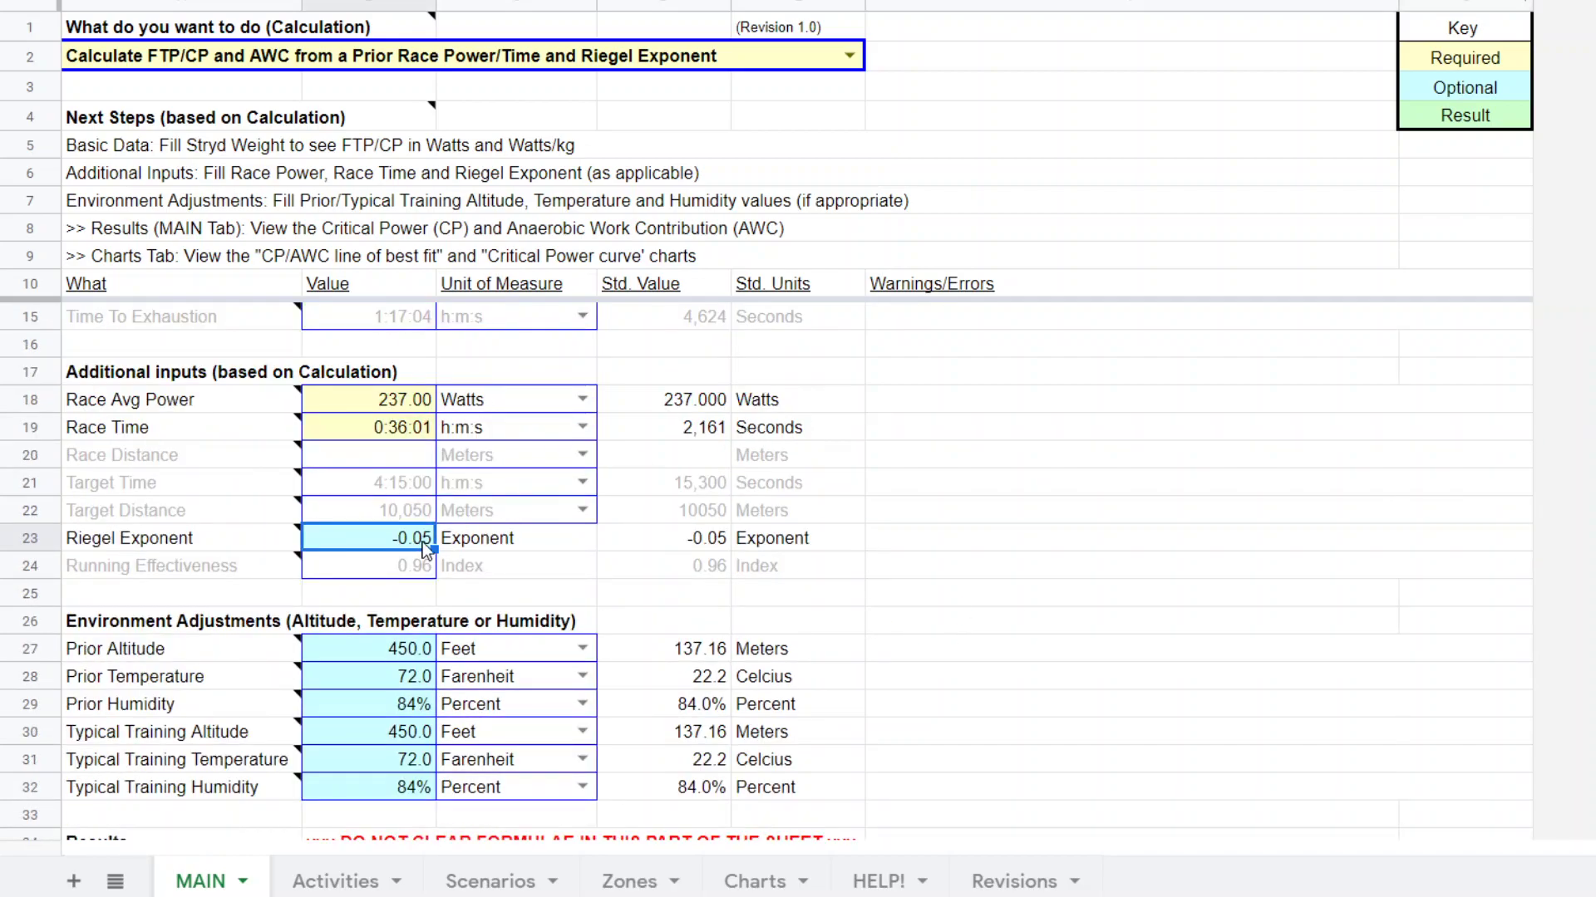
pyautogui.doubleClick(422, 542)
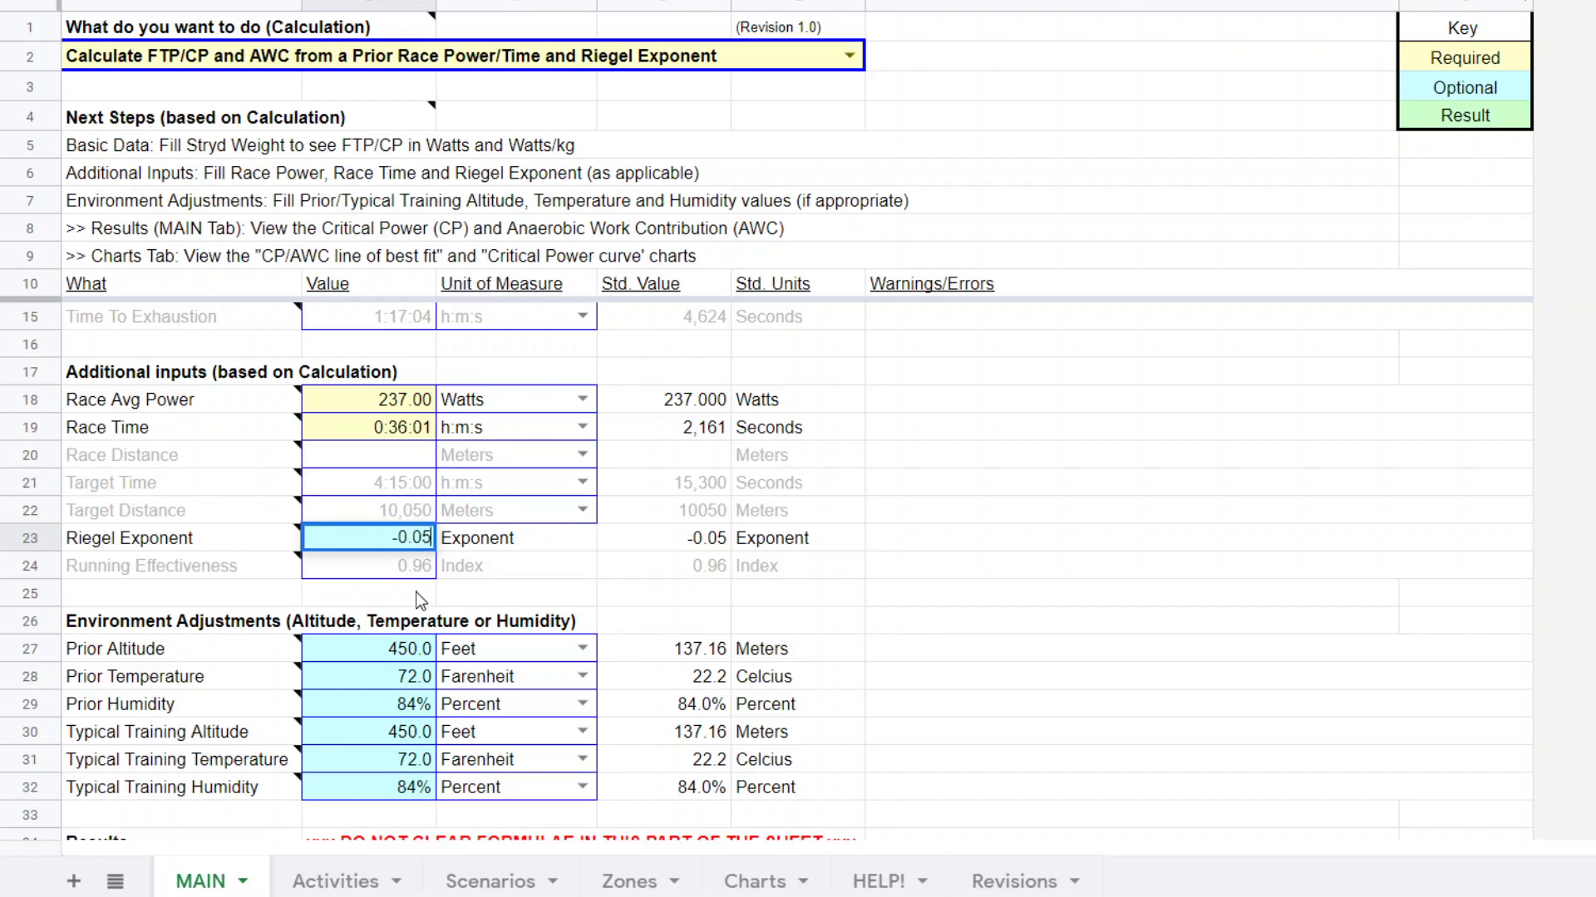
pyautogui.press('BackSpace')
pyautogui.write('4')
pyautogui.press('Return')
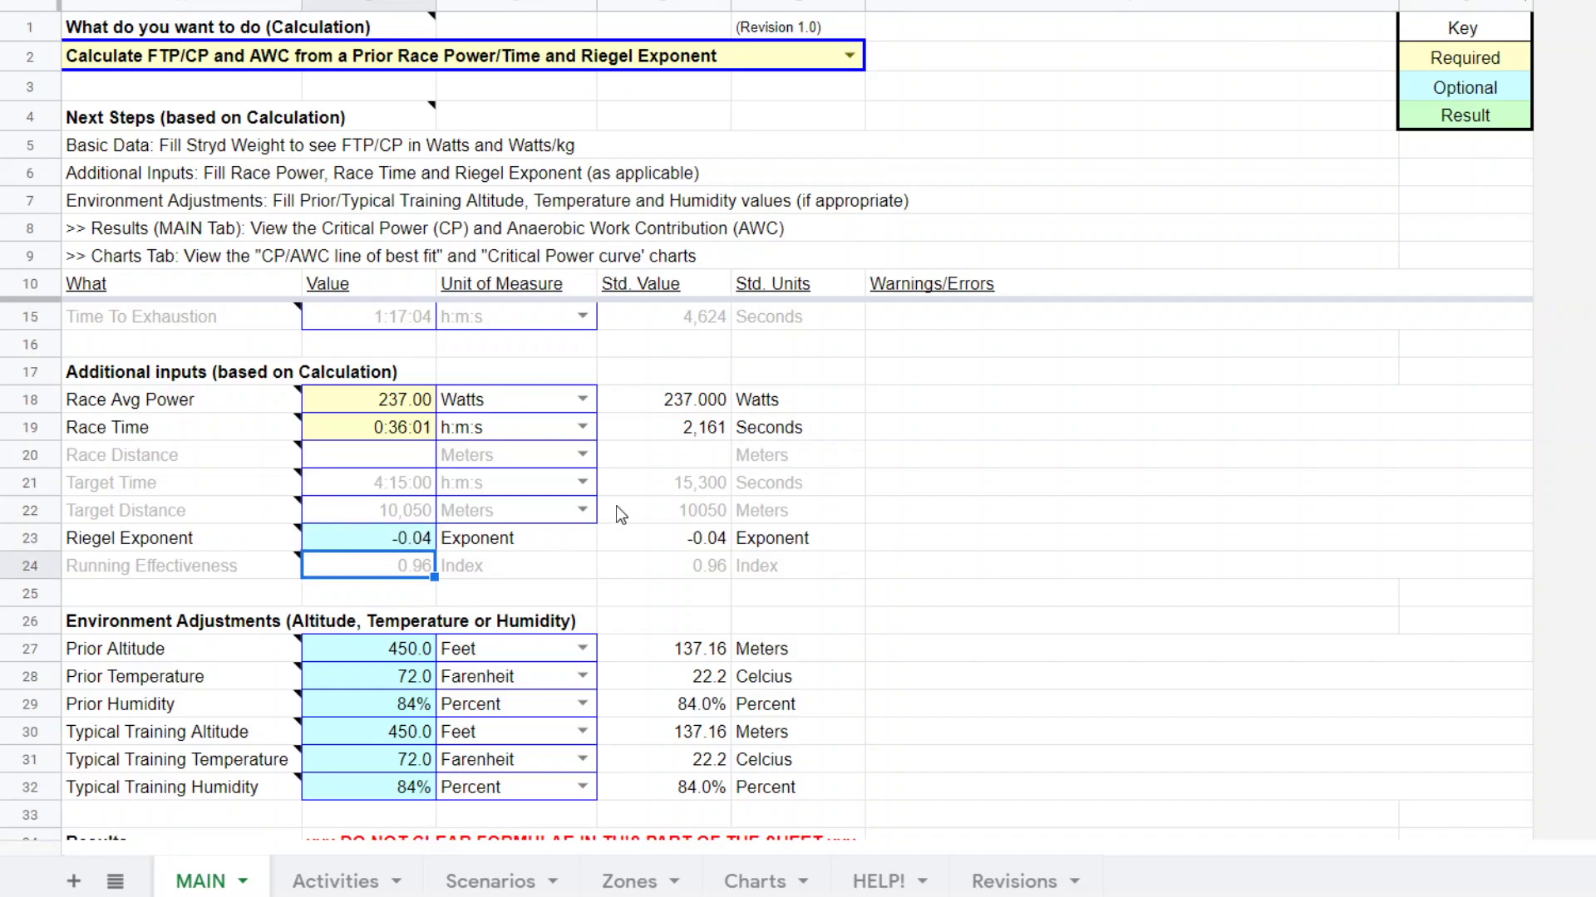
pyautogui.scroll(-3, 616, 507)
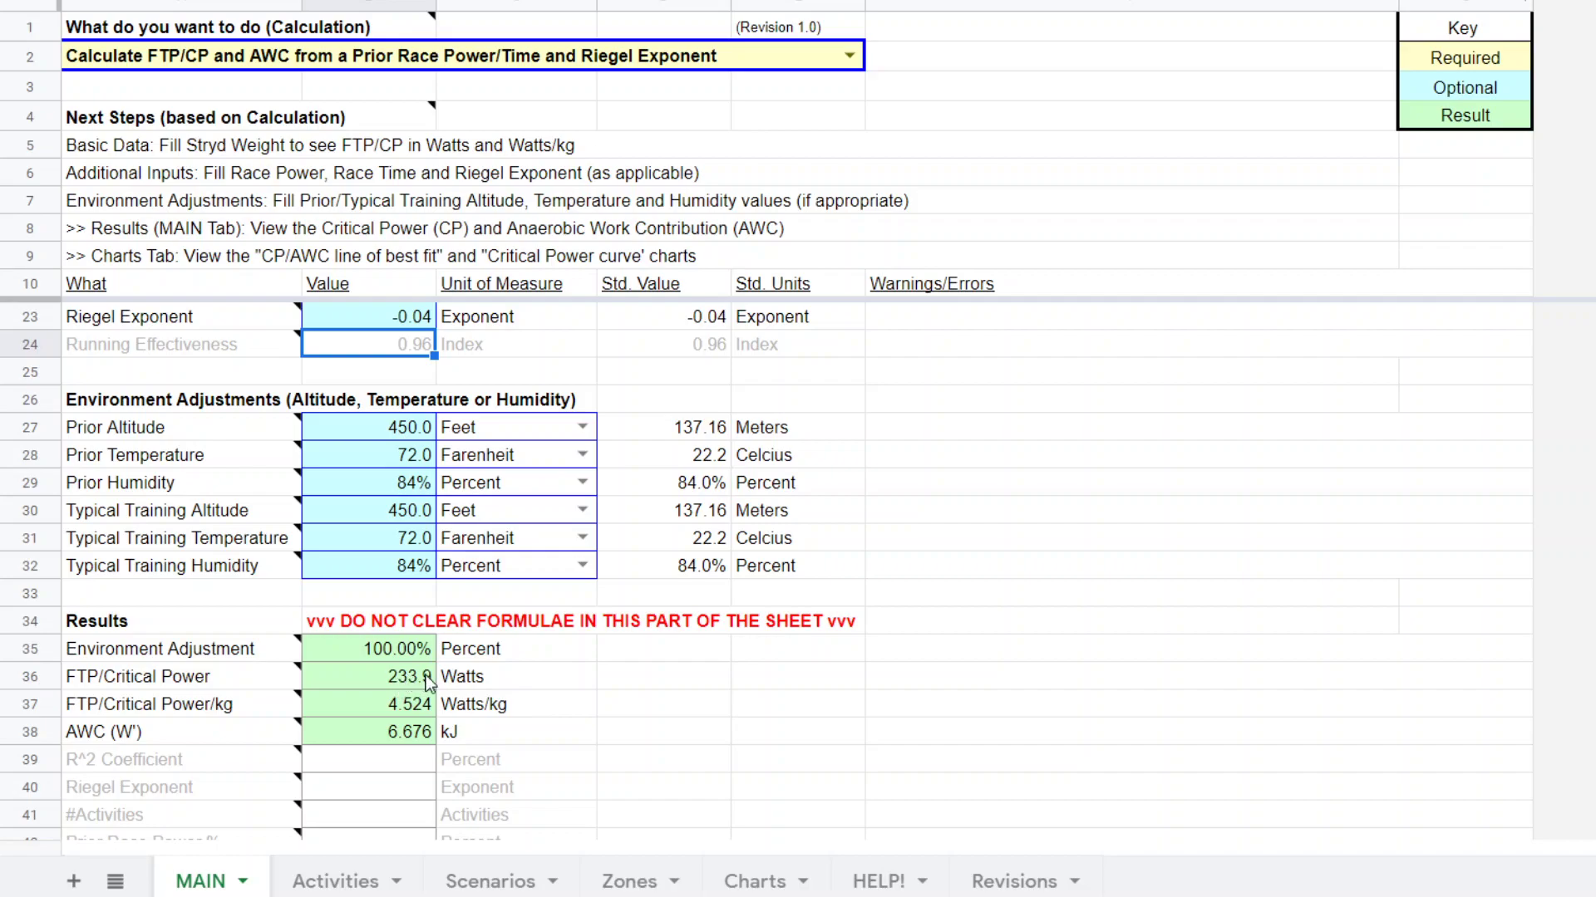
pyautogui.scroll(3, 736, 676)
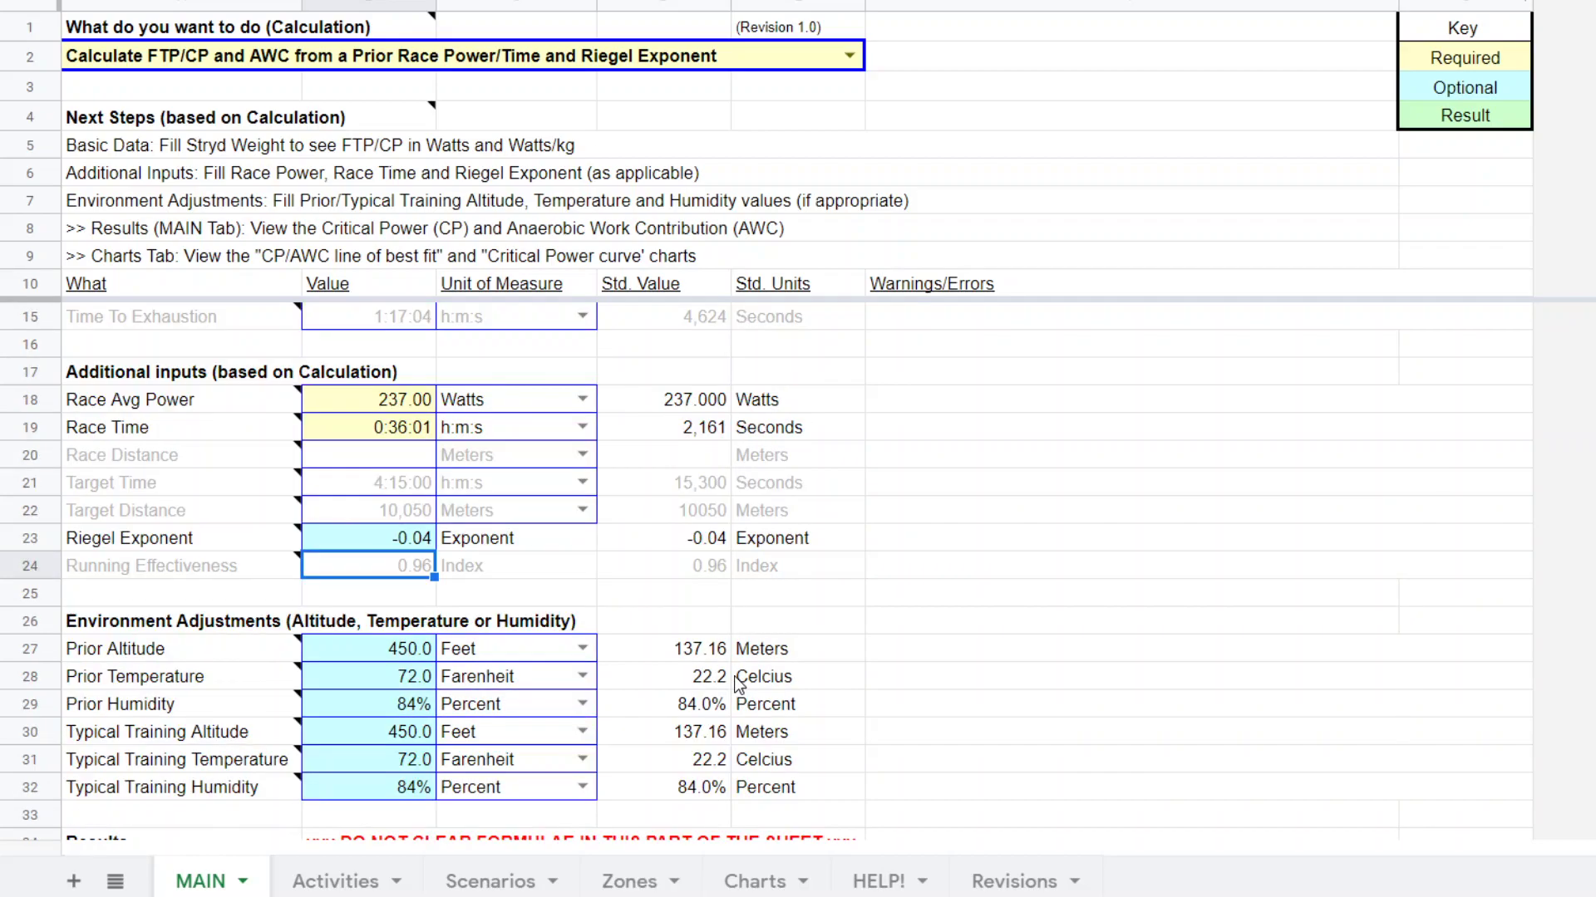
# Enter -0.06 in B23, giving FTP/CP 232.4 W and AWC 9.982 kJ.
pyautogui.click(426, 540)
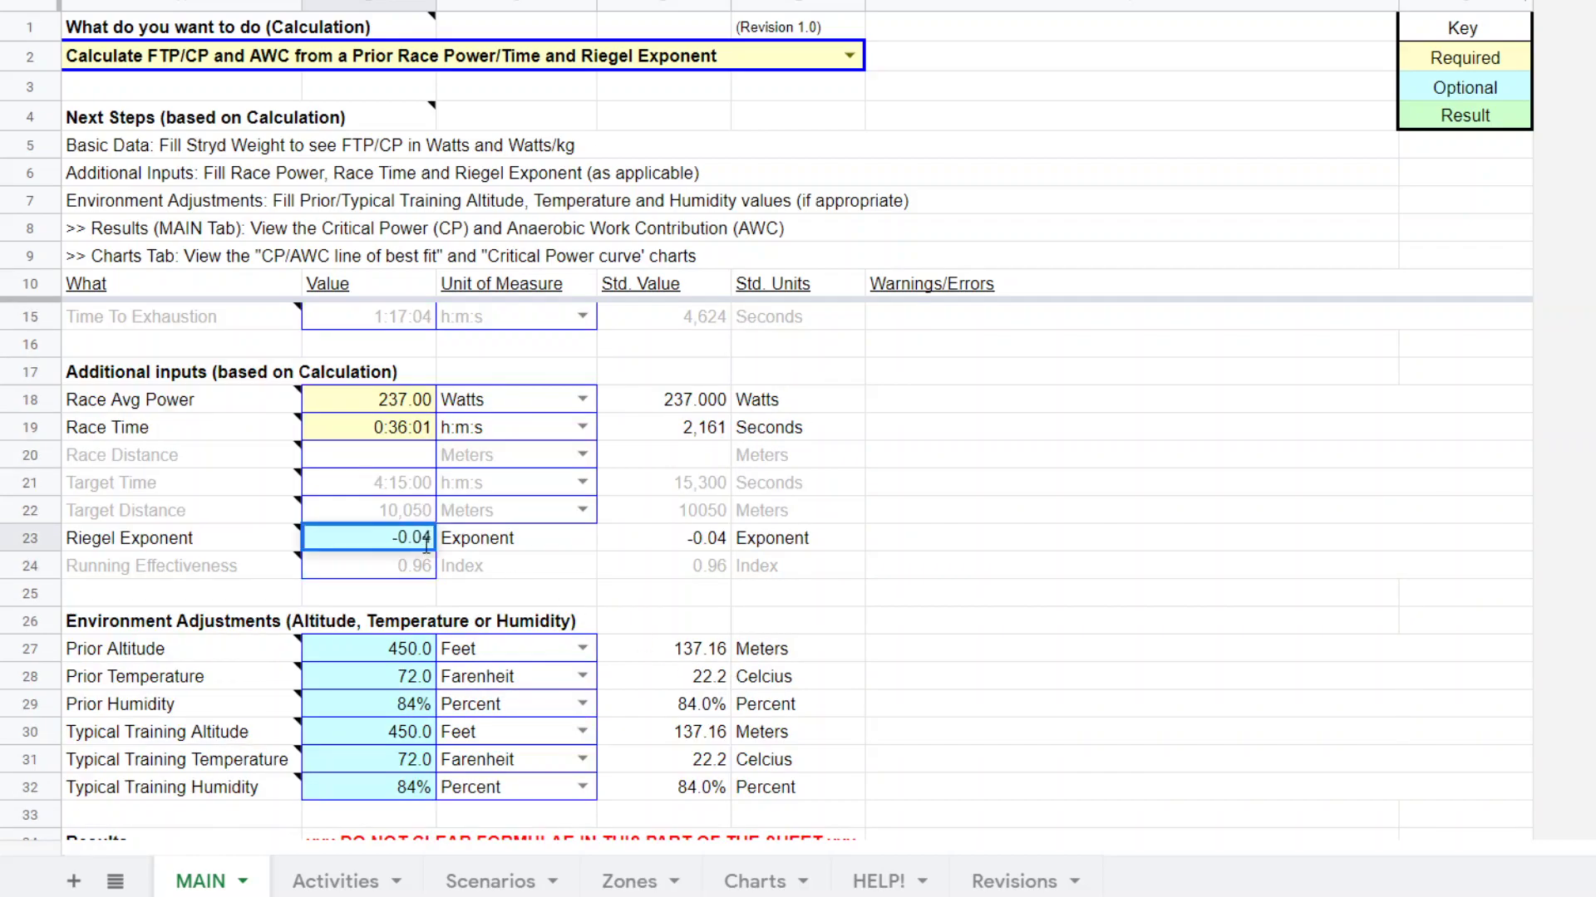
pyautogui.write('-0.06')
pyautogui.press('Return')
pyautogui.scroll(-3, 561, 532)
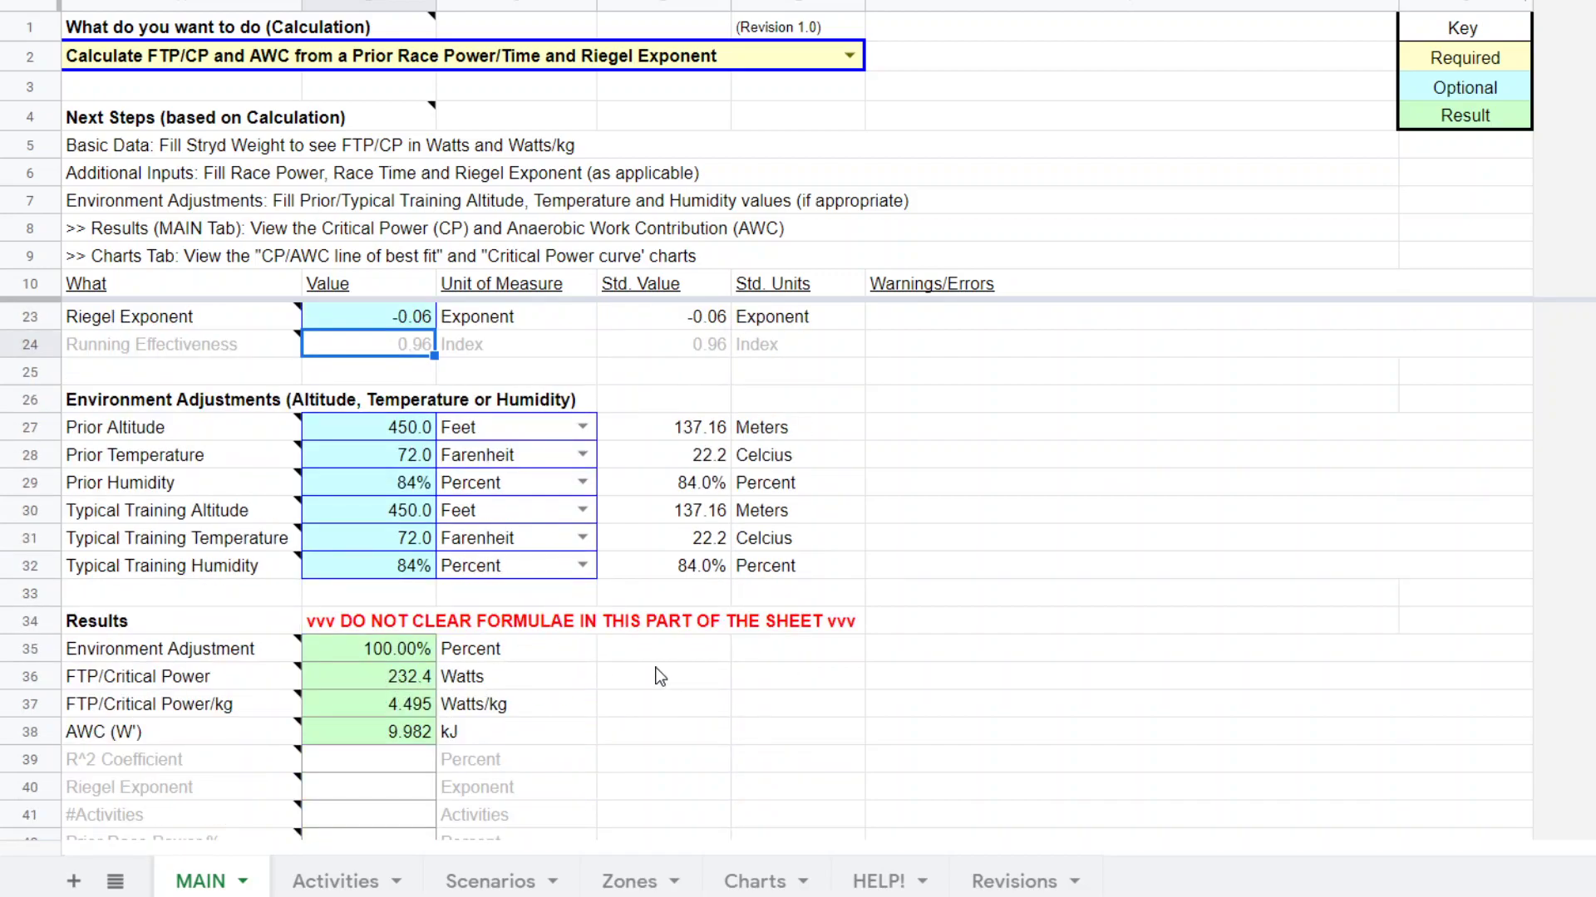
pyautogui.scroll(3, 659, 682)
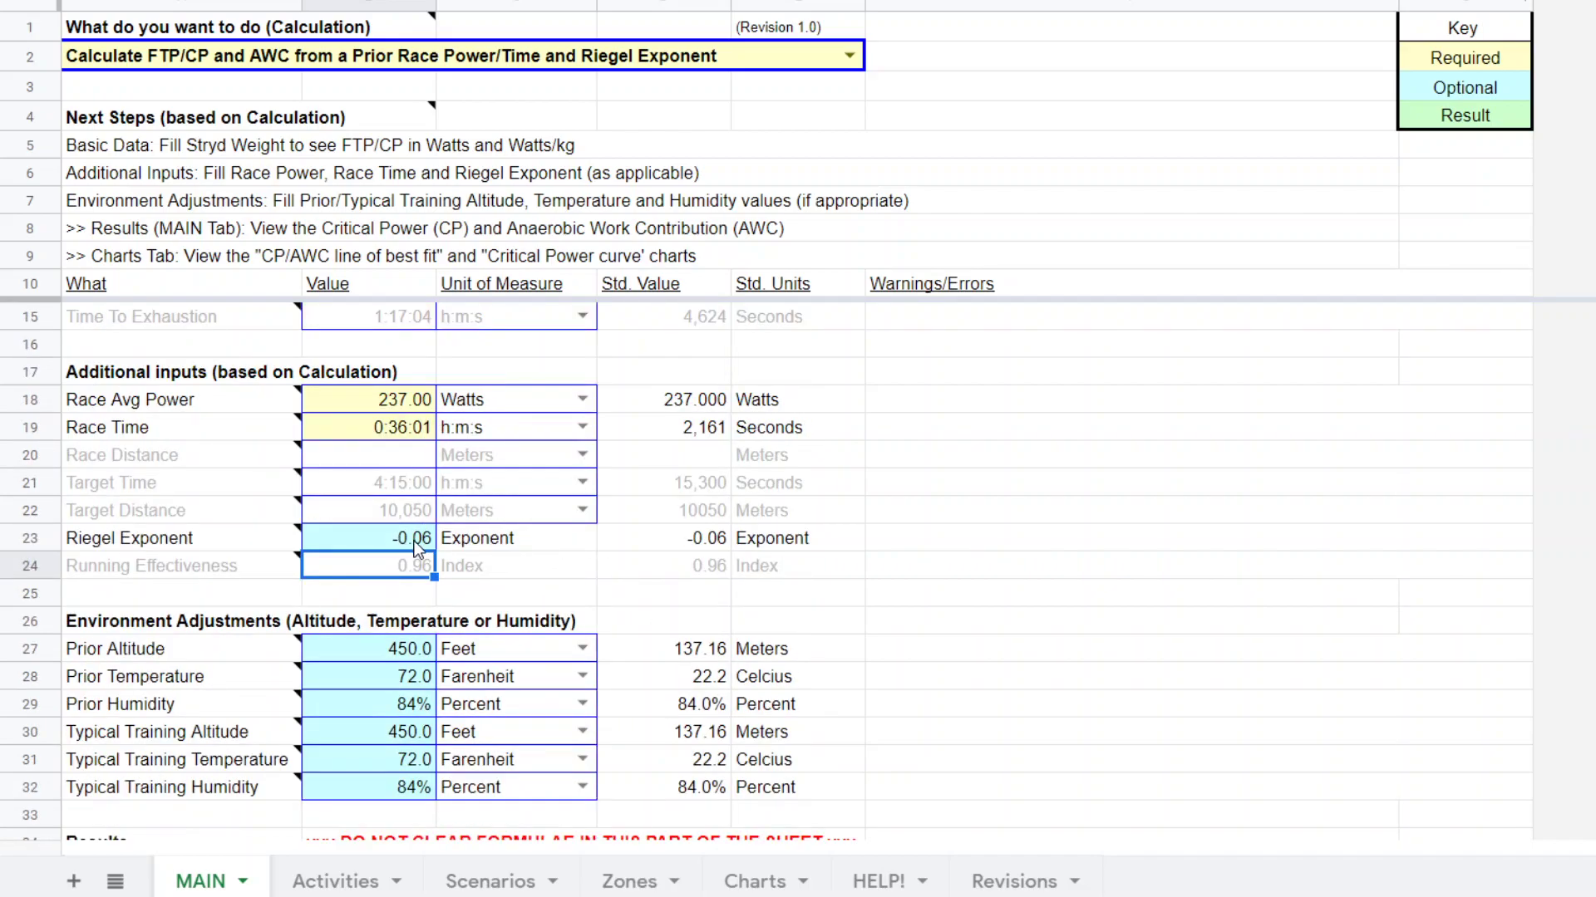
pyautogui.click(416, 541)
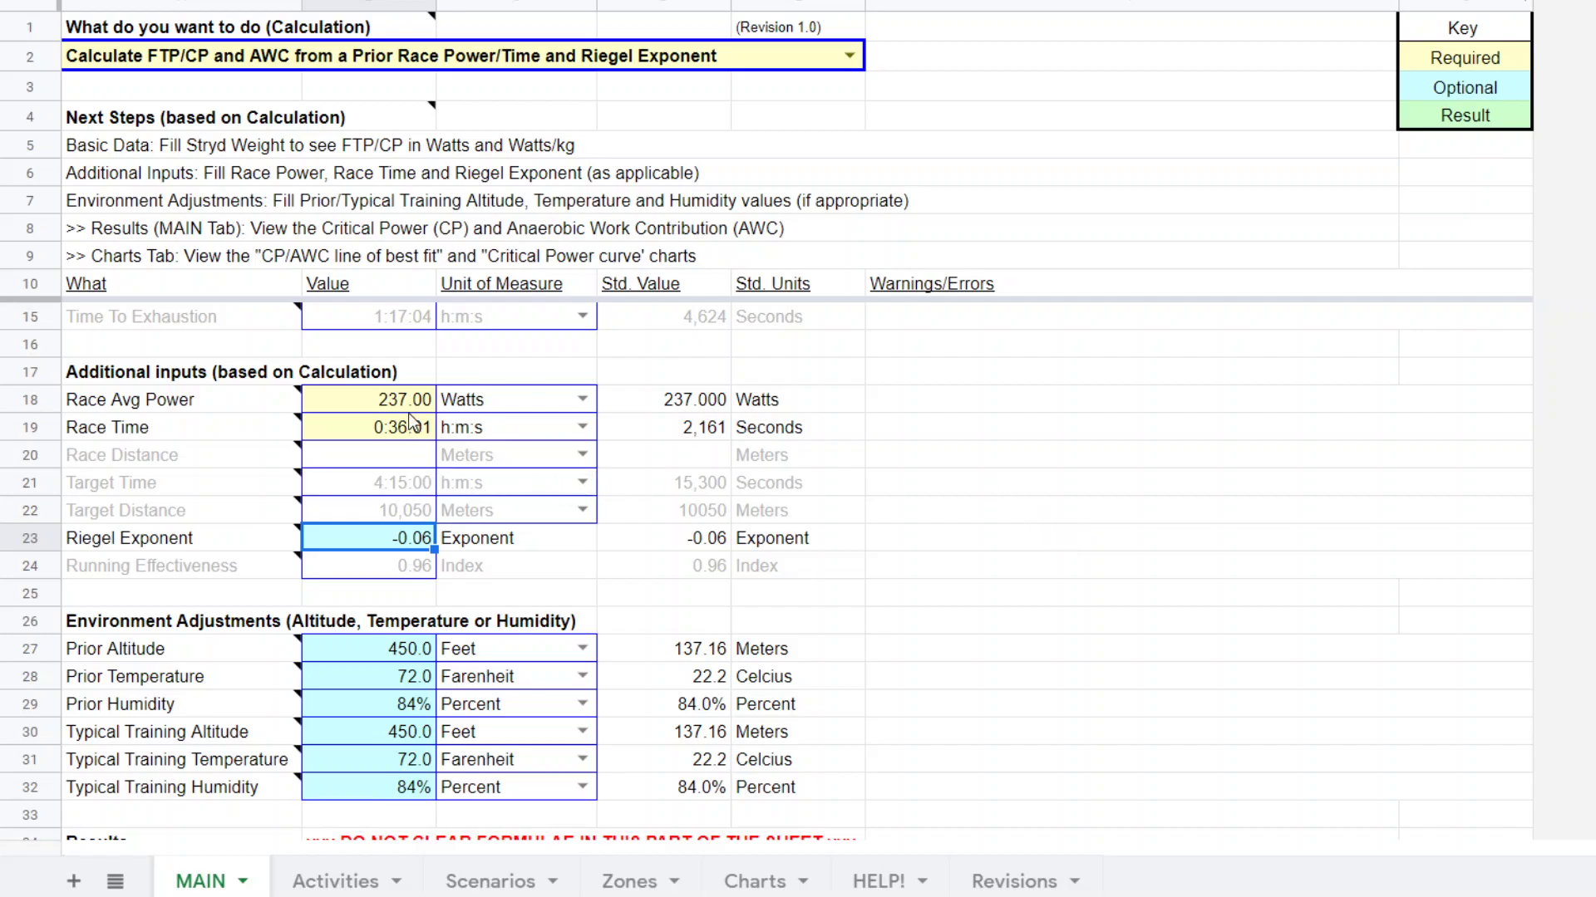
pyautogui.scroll(-2, 651, 468)
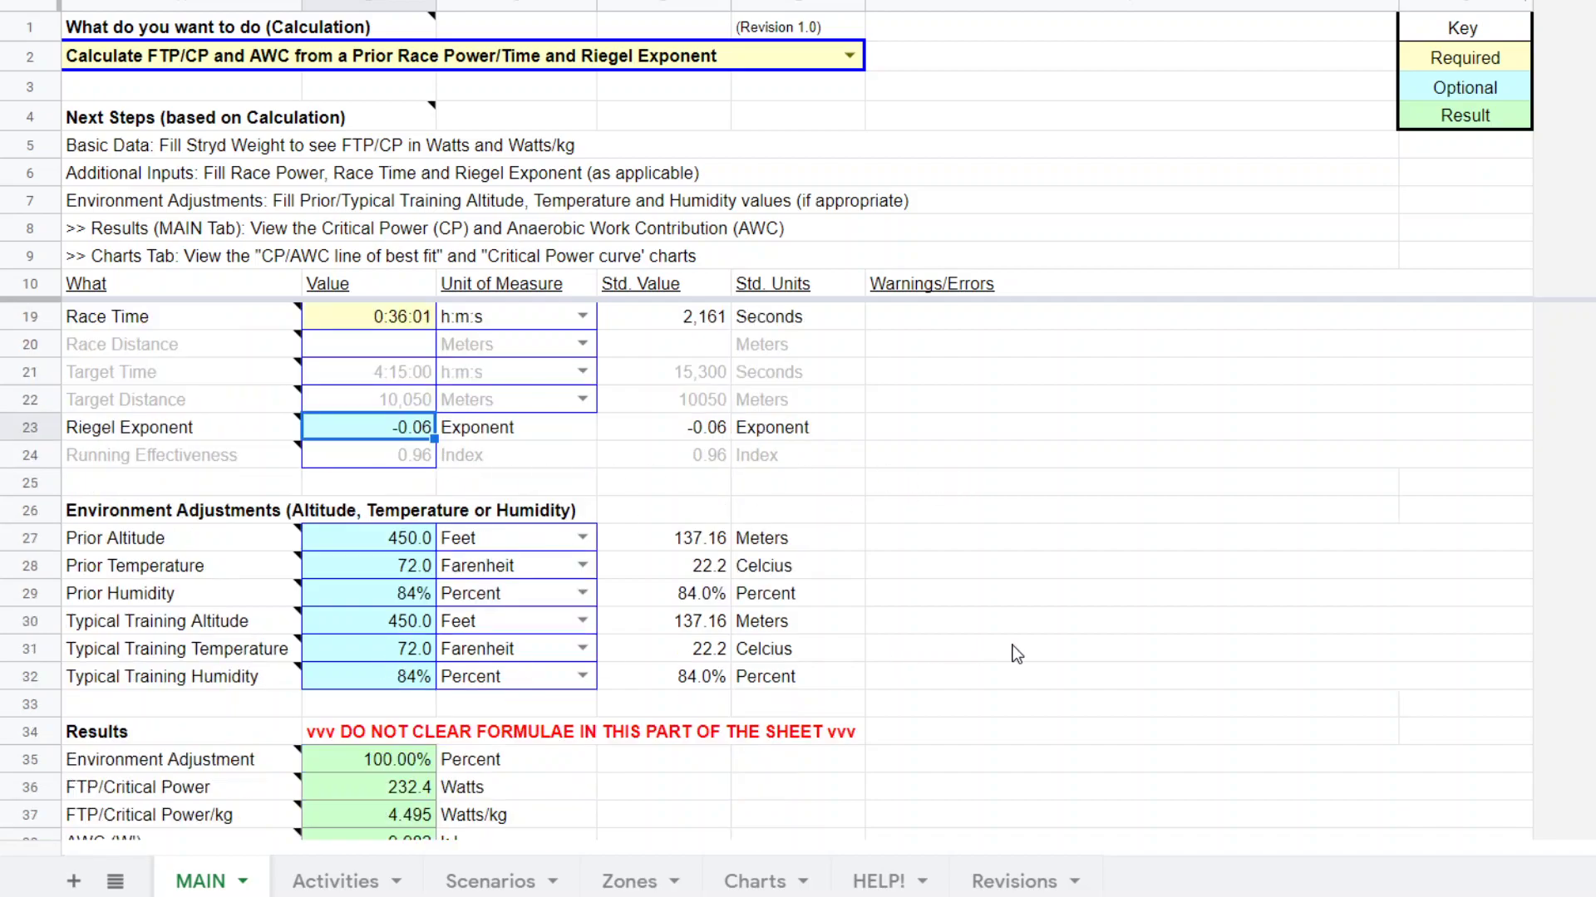
pyautogui.scroll(3, 1044, 662)
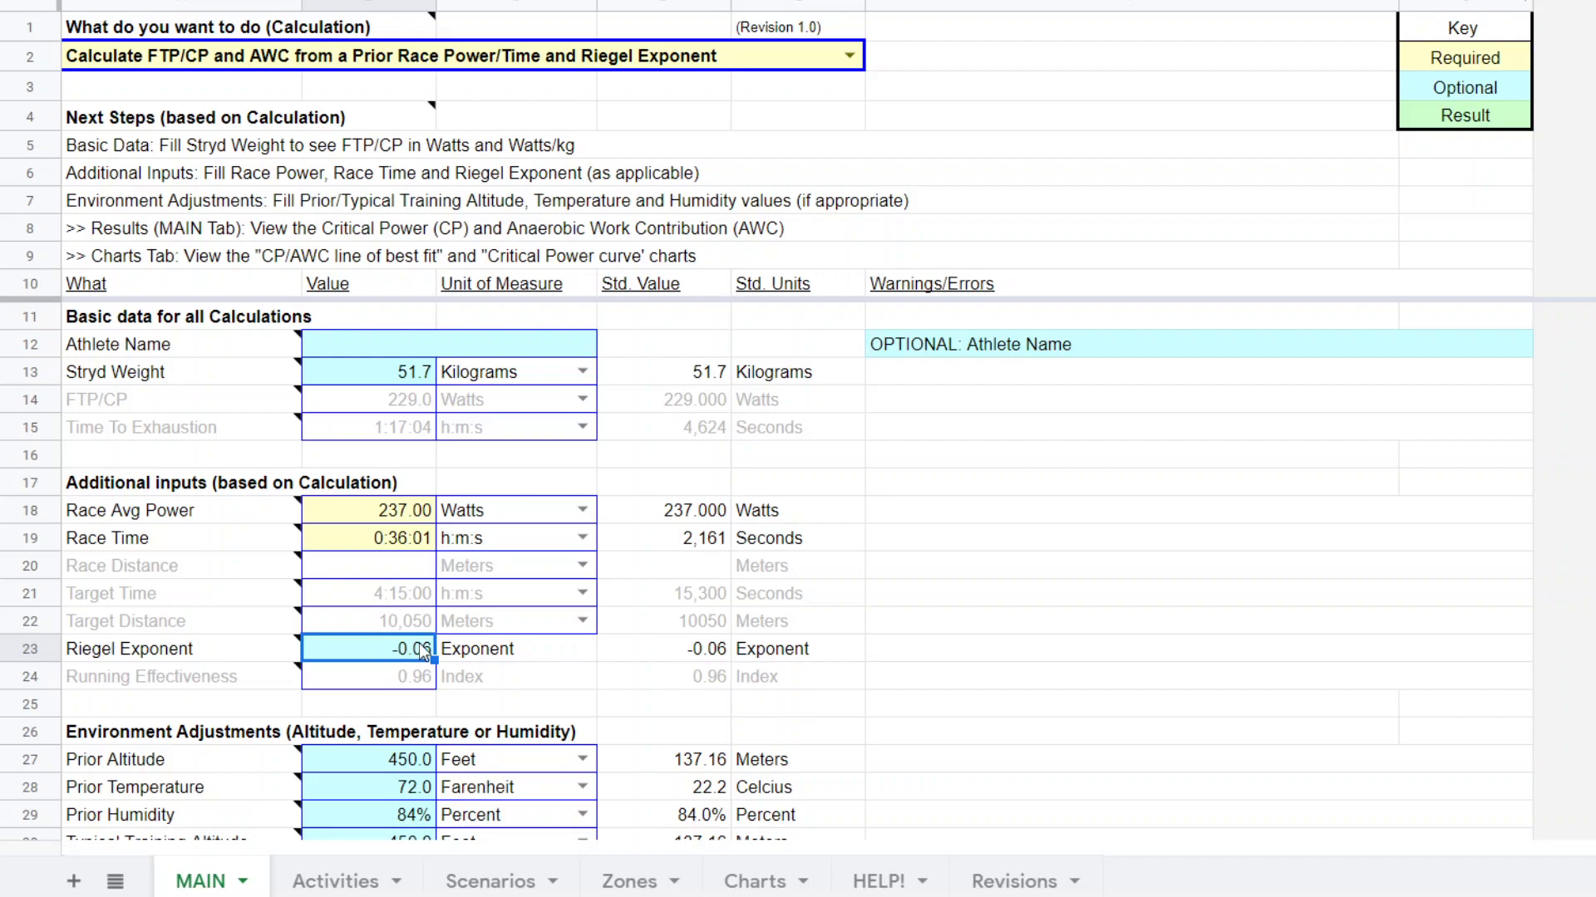
pyautogui.scroll(-3, 1097, 607)
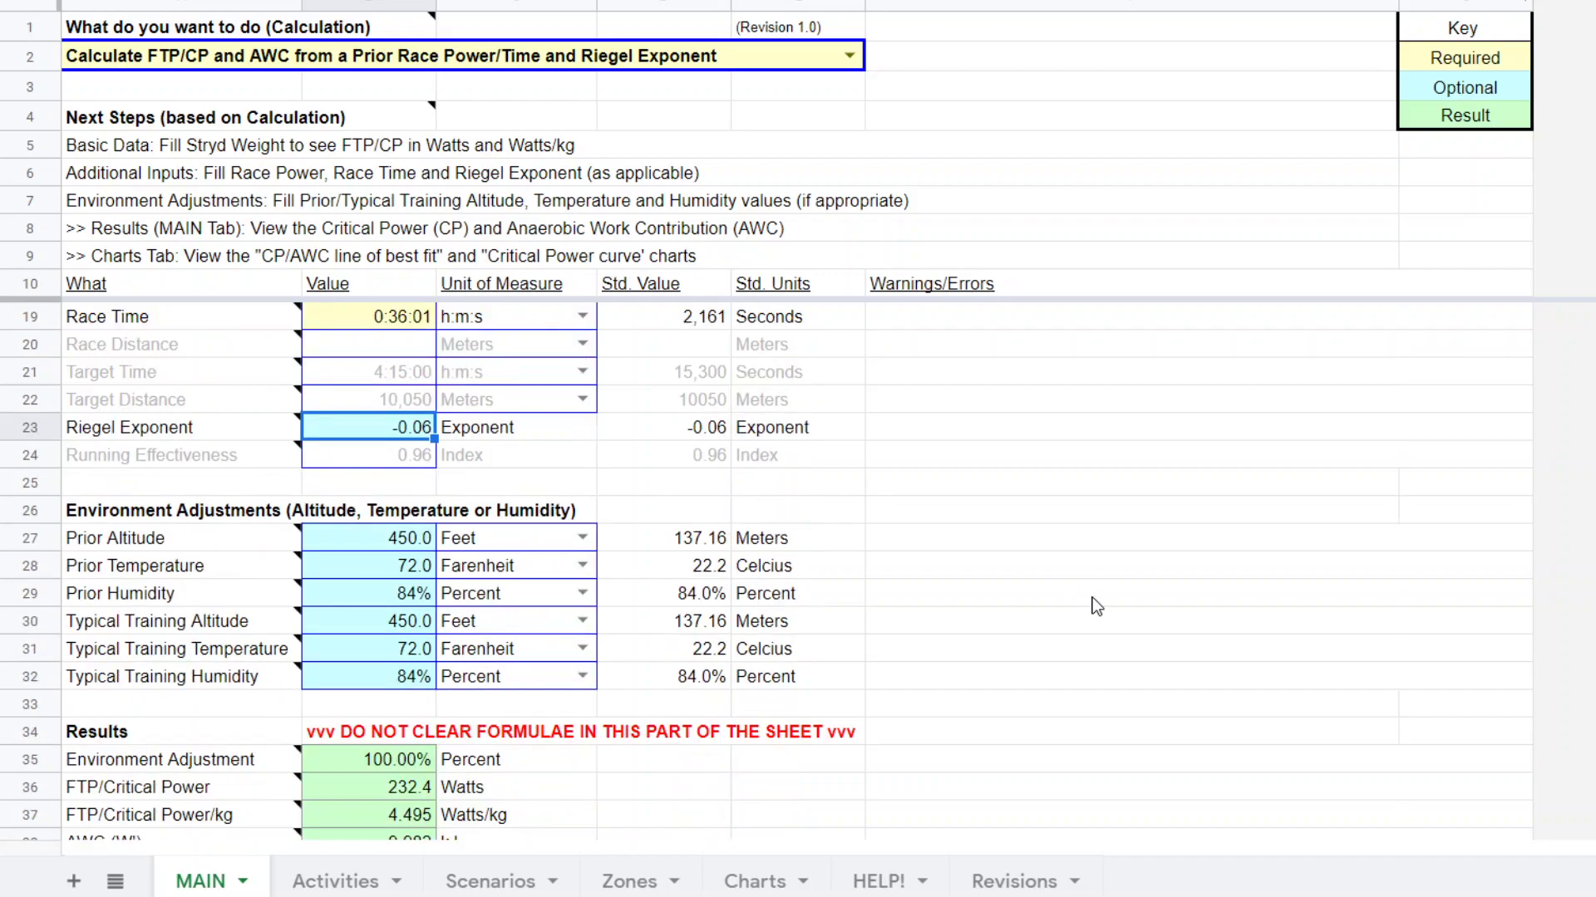
pyautogui.scroll(-2, 1097, 606)
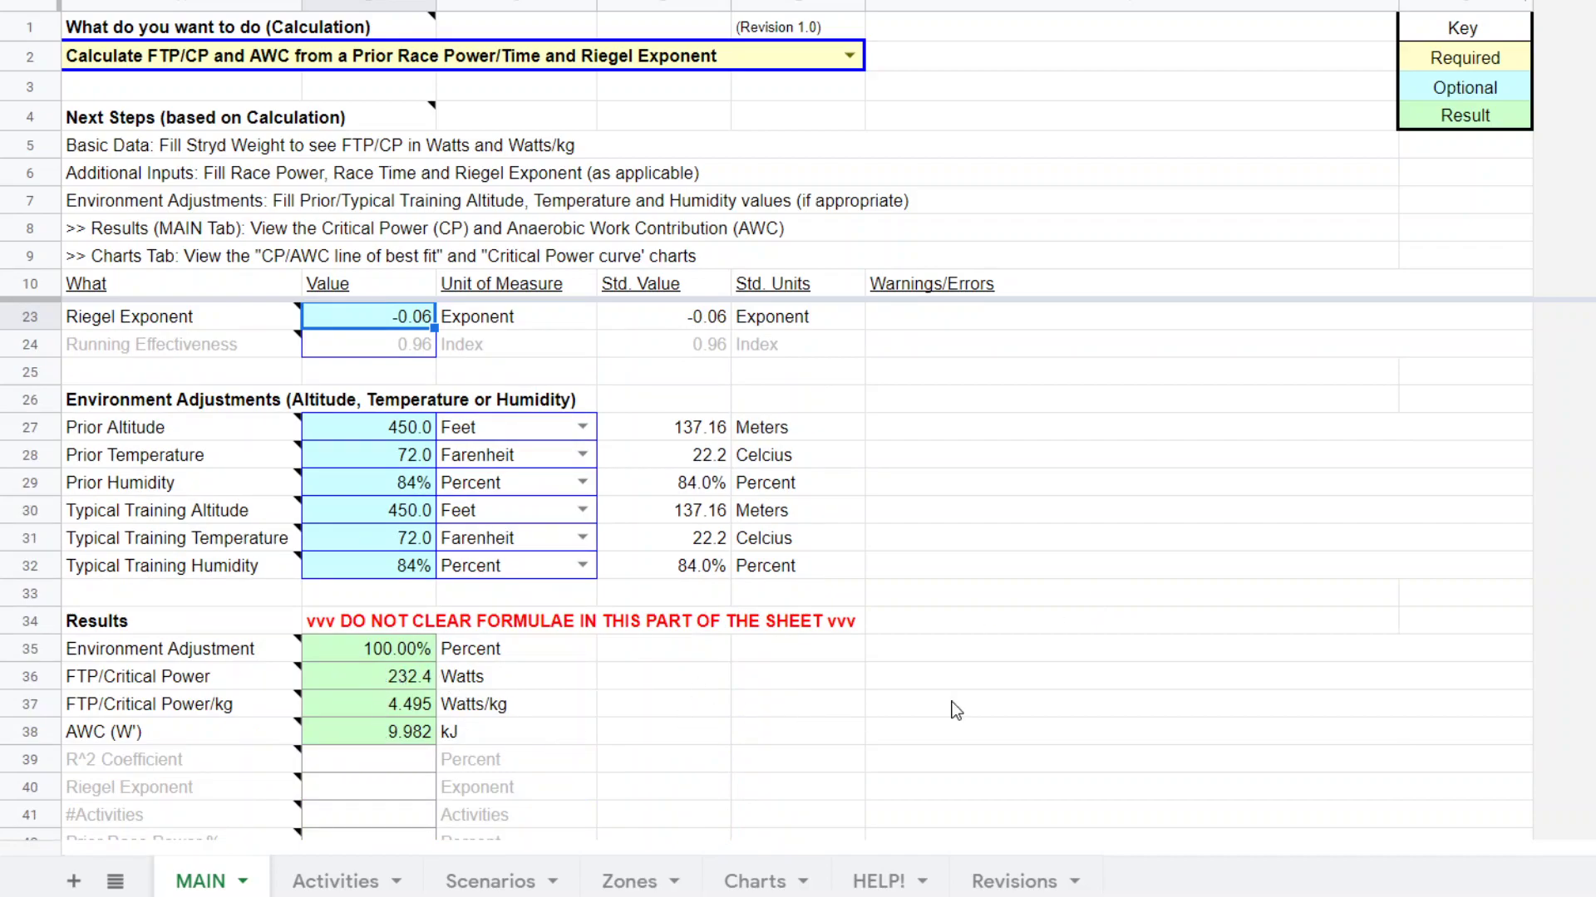